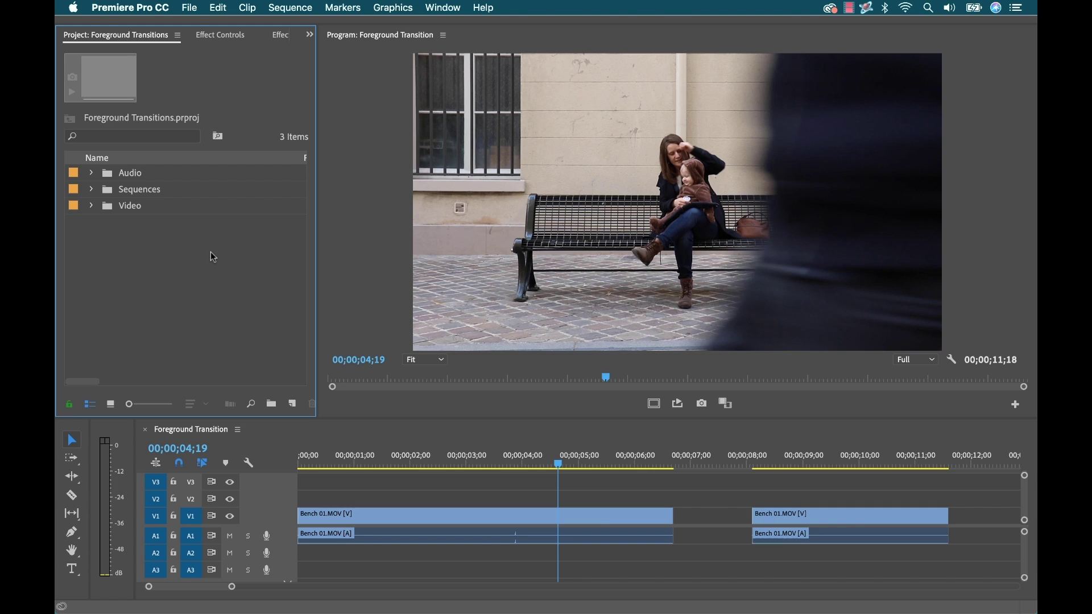
Step: Move the wide Bench 01.MOV shot's video up to V2 and its audio down to A2
click(382, 514)
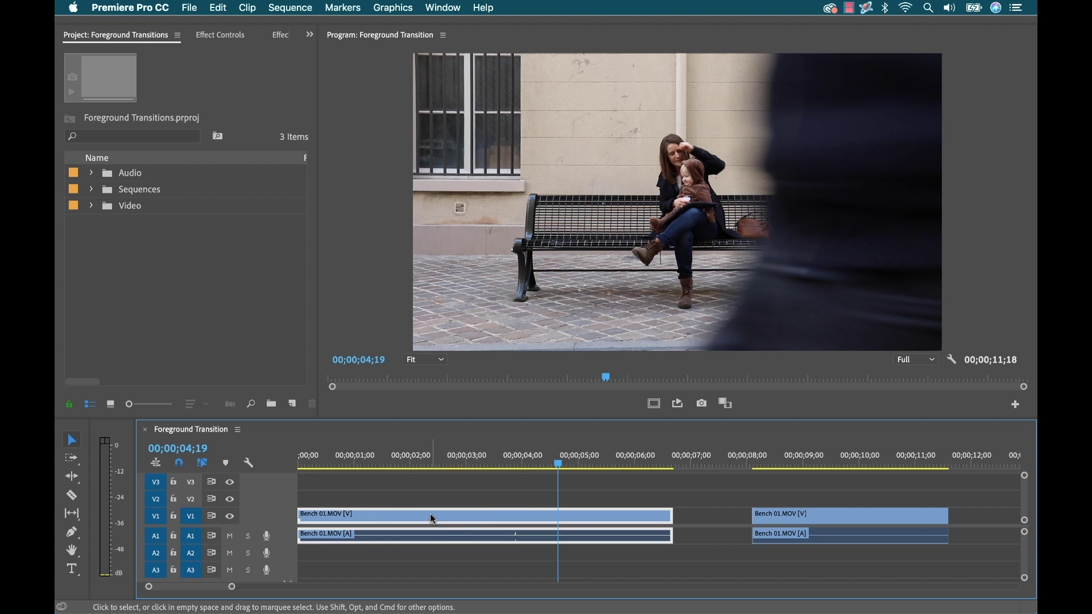
drag(430, 513, 430, 502)
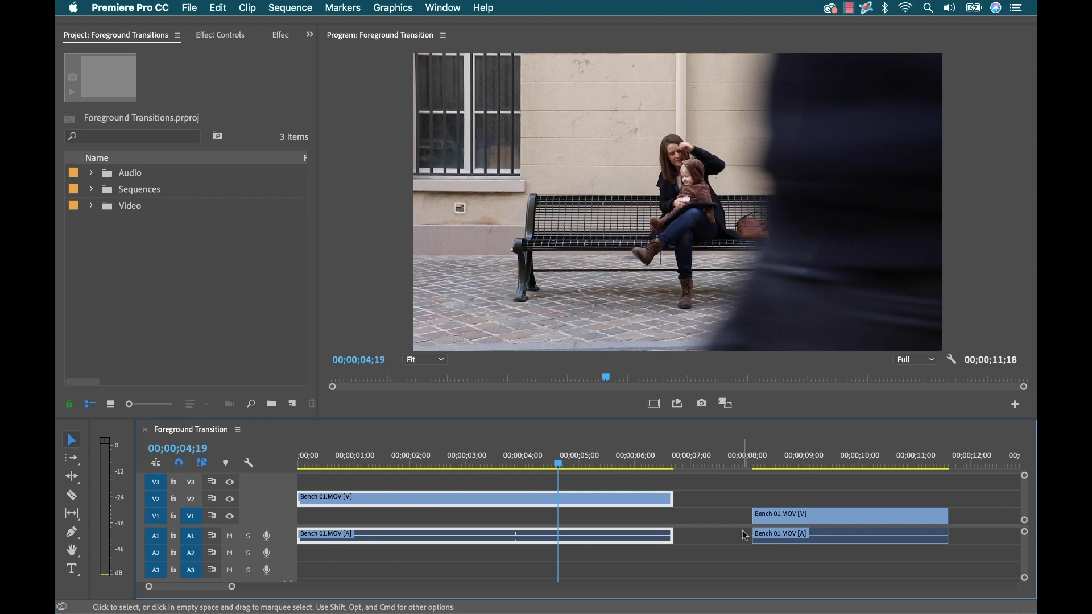
drag(531, 539, 535, 550)
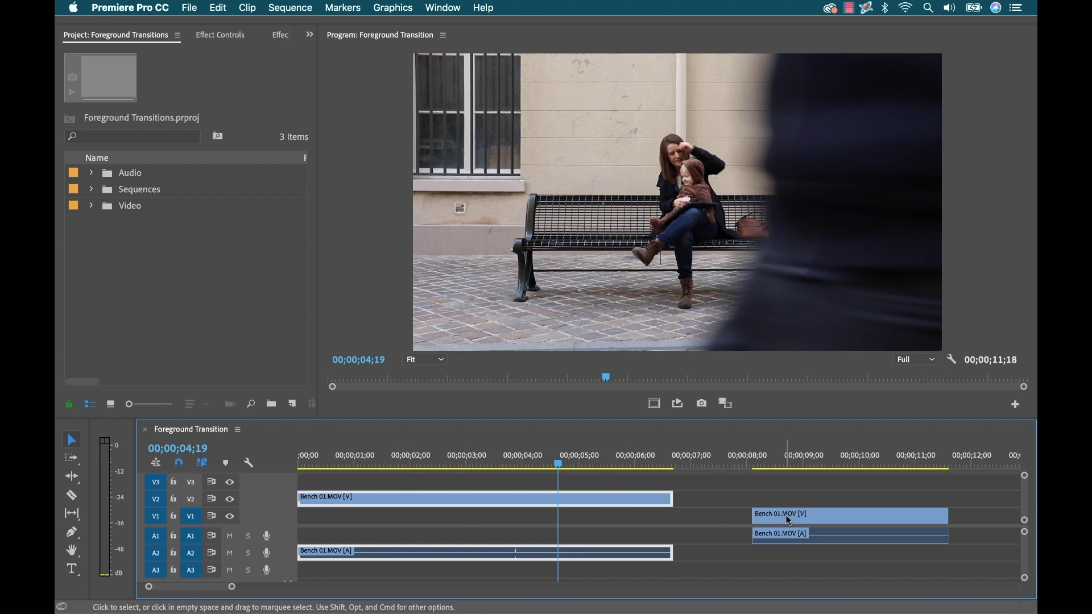
Step: Slide the close-up 12 frames earlier so it overlaps the wide shot, and preview the overlap
click(800, 462)
drag(834, 516, 688, 523)
key(space)
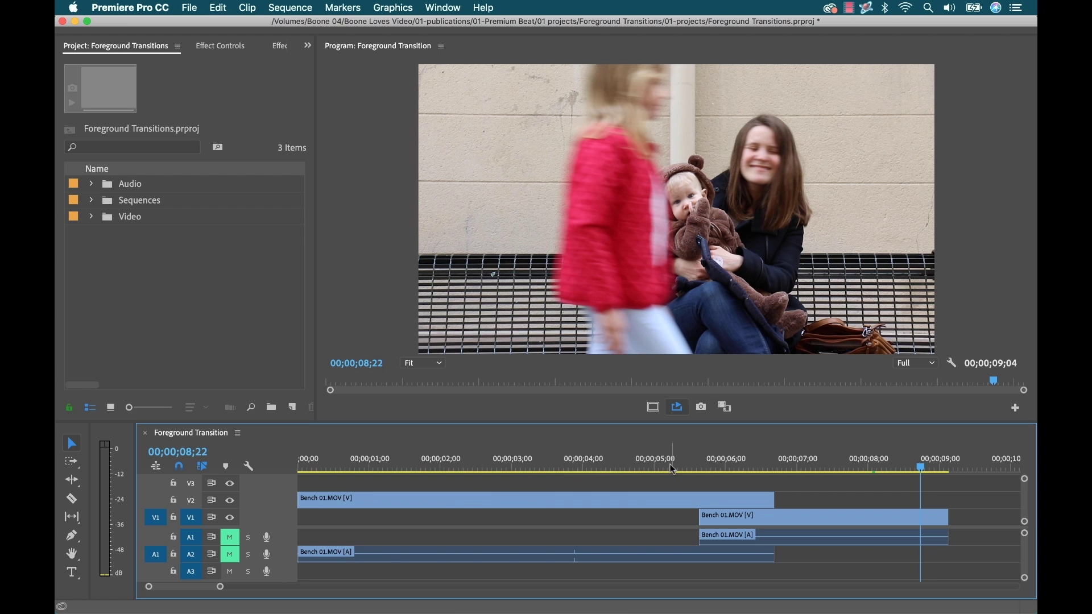
Step: Scrub between 04;23 and 05;03, park at 05;00 where the dark figure passes, and select the V2 clip
mouse_move(654, 463)
mouse_down()
mouse_move(616, 463)
mouse_move(658, 464)
mouse_up()
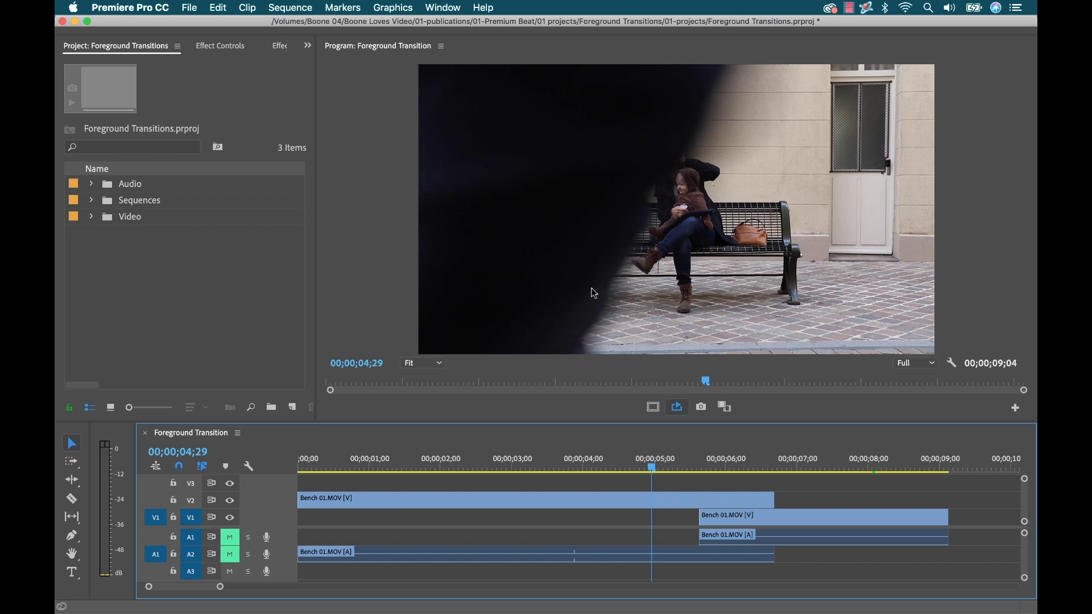
drag(659, 466, 637, 464)
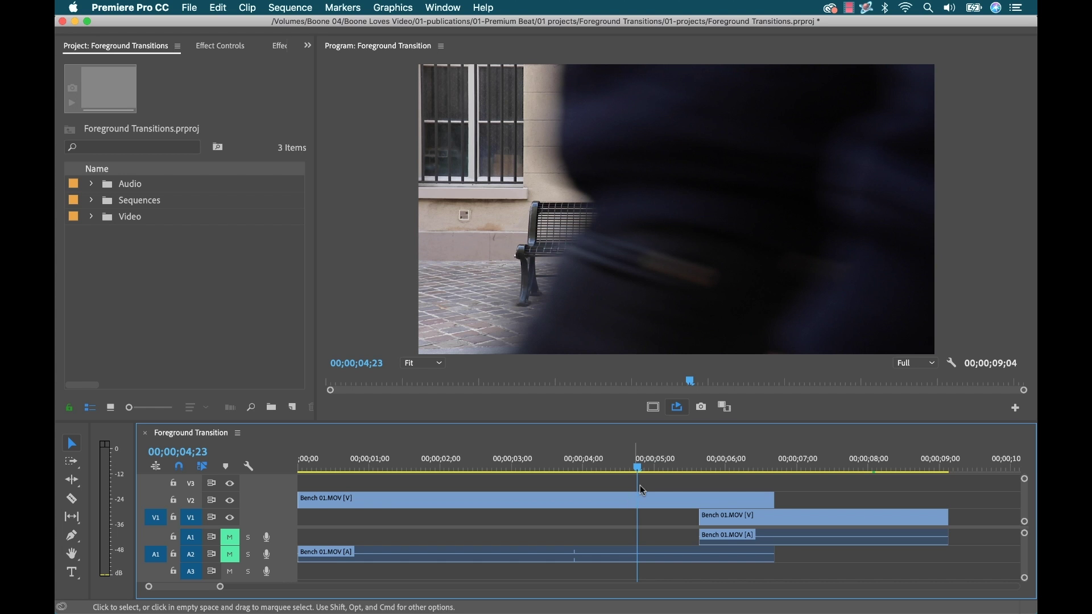
mouse_move(638, 466)
mouse_down()
mouse_move(655, 470)
mouse_move(647, 464)
mouse_up()
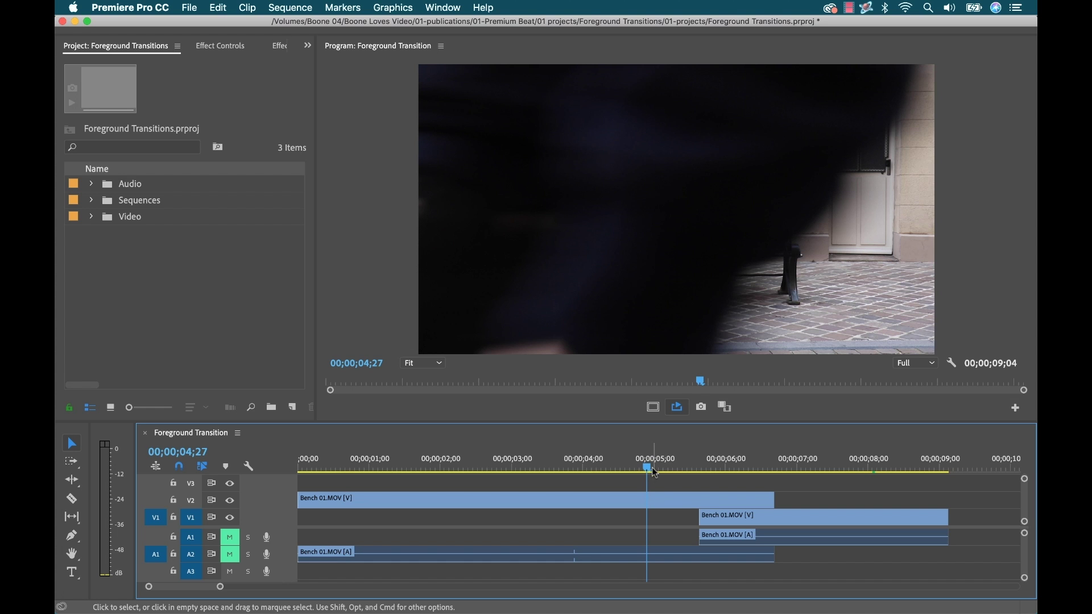
drag(648, 465, 652, 462)
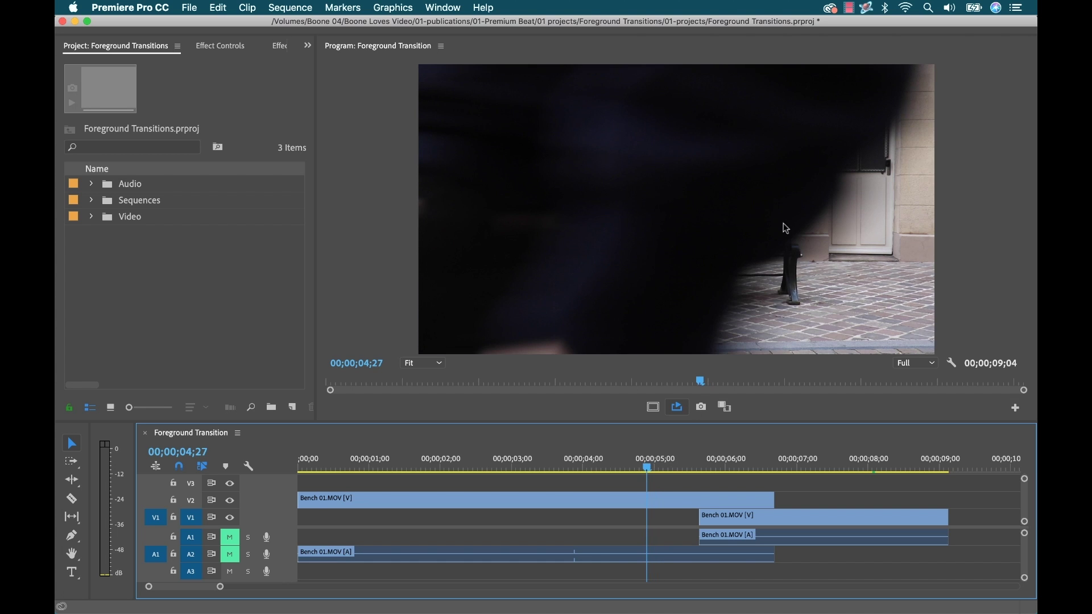
mouse_move(650, 469)
mouse_down()
mouse_move(639, 465)
mouse_move(654, 465)
mouse_up()
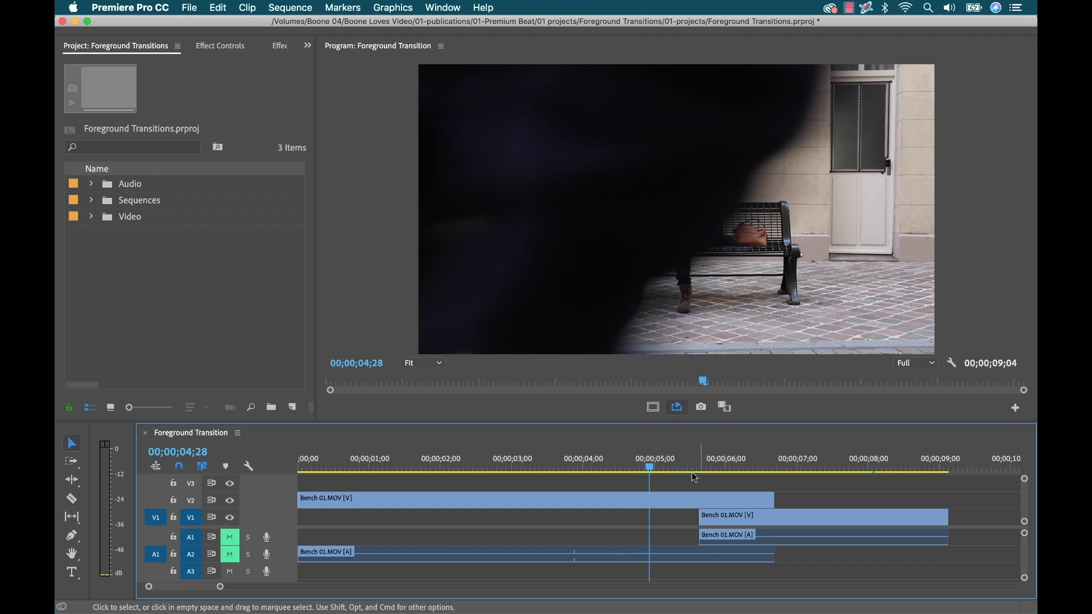
click(661, 467)
mouse_move(669, 466)
mouse_down()
mouse_move(640, 466)
mouse_move(654, 461)
mouse_up()
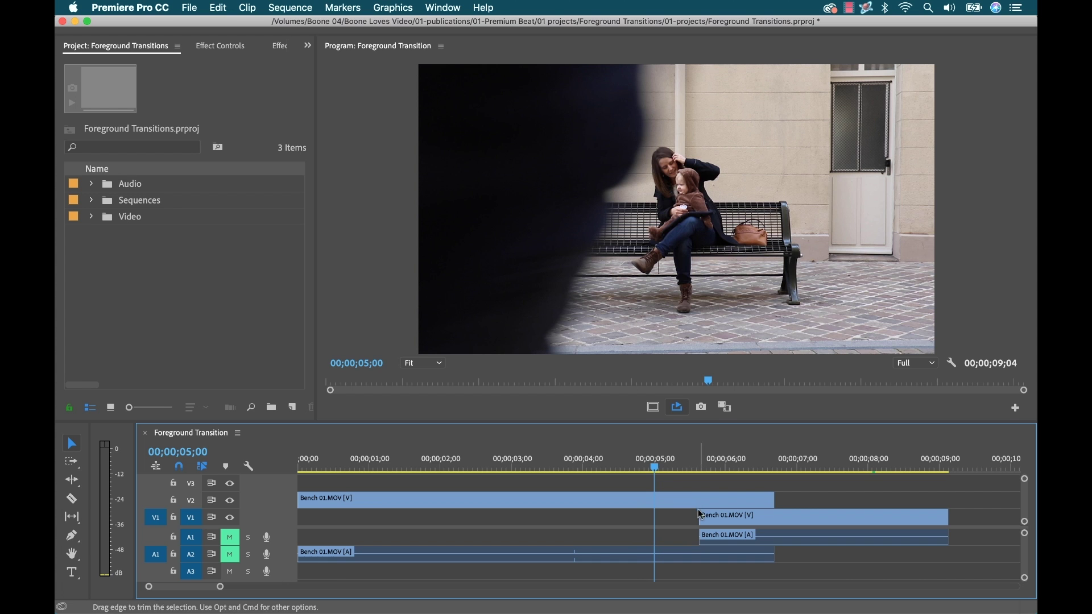
click(668, 507)
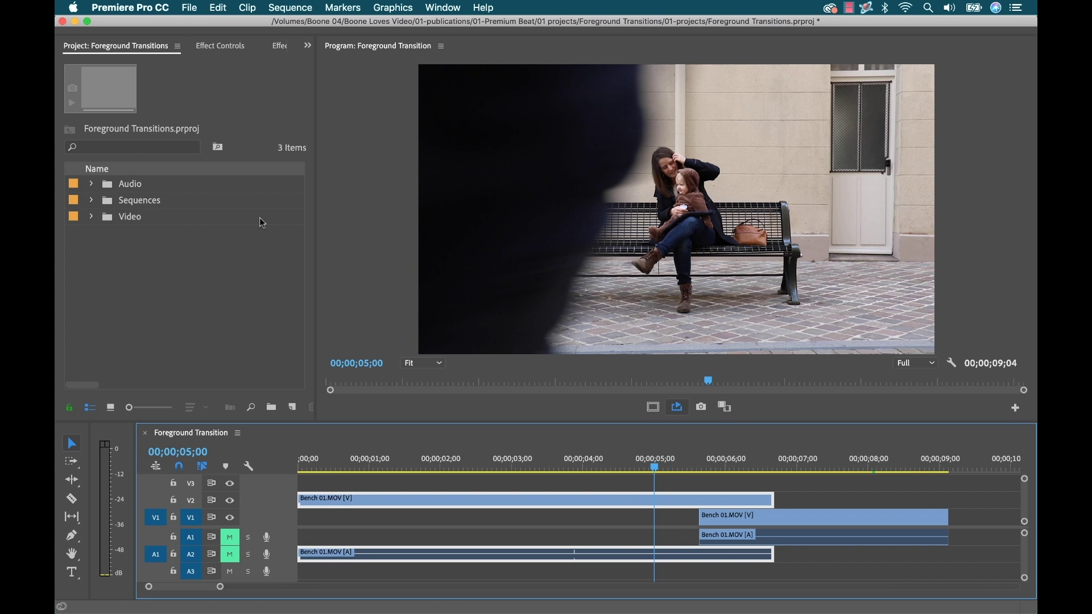
Step: In Effect Controls, collapse Motion, expand Opacity and create a pen-drawn Mask (1) on it
click(221, 46)
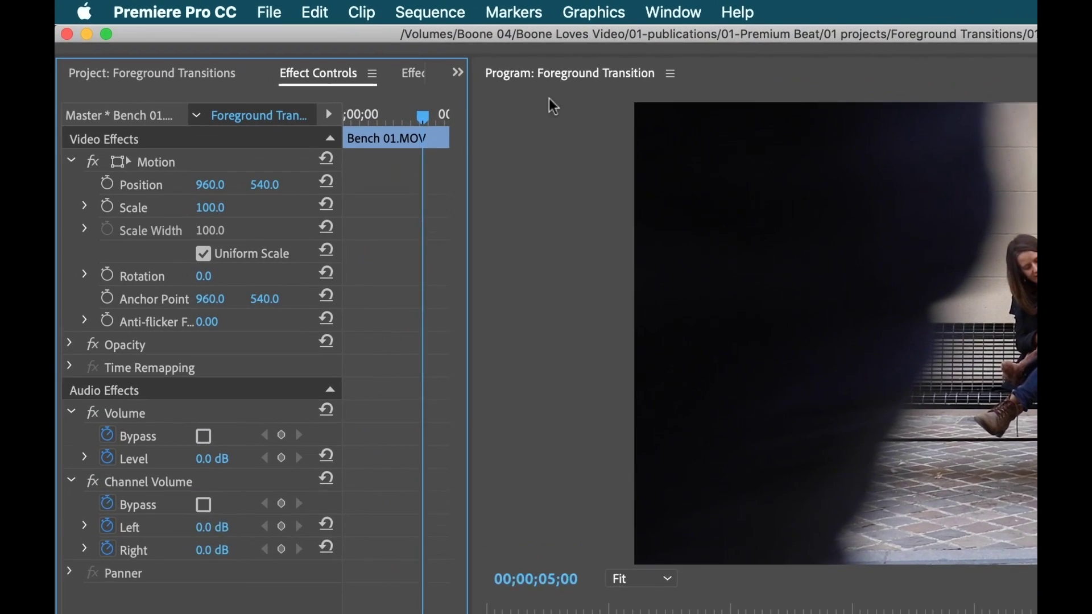
click(454, 8)
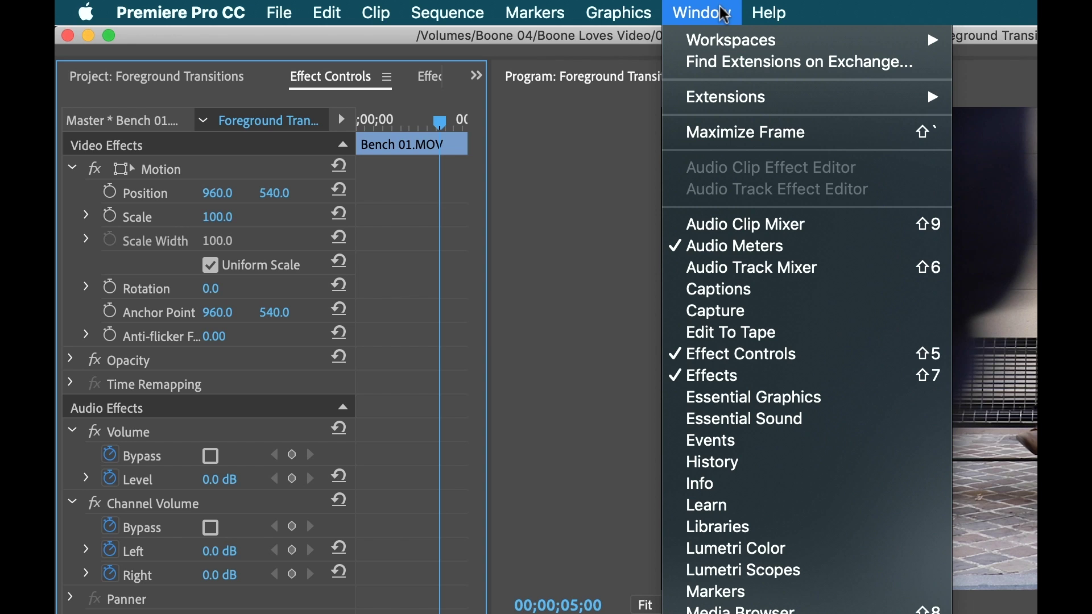
click(386, 239)
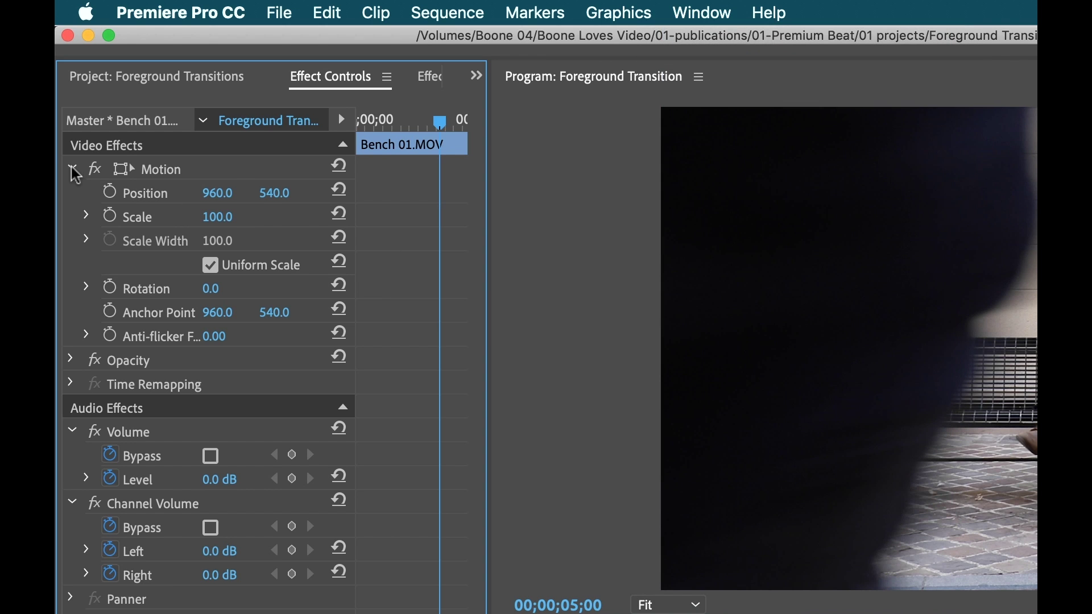
click(73, 170)
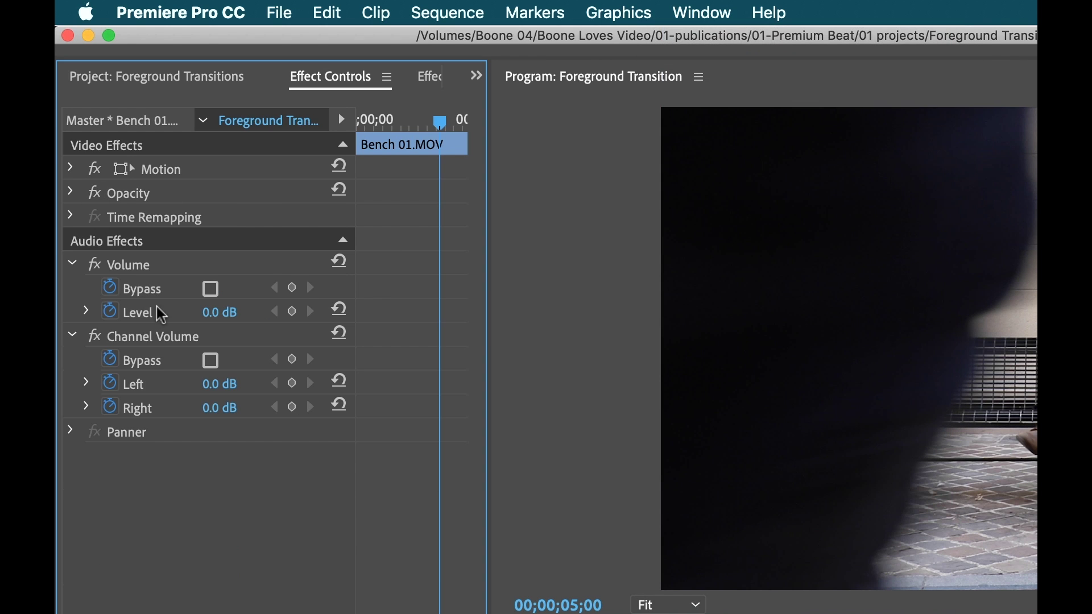
click(70, 193)
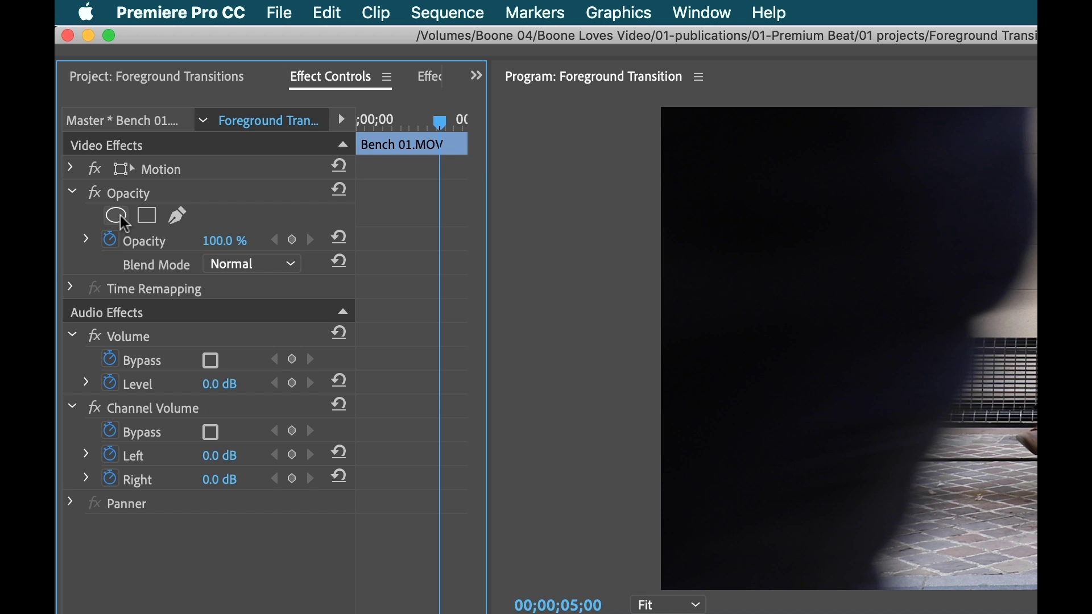
click(180, 219)
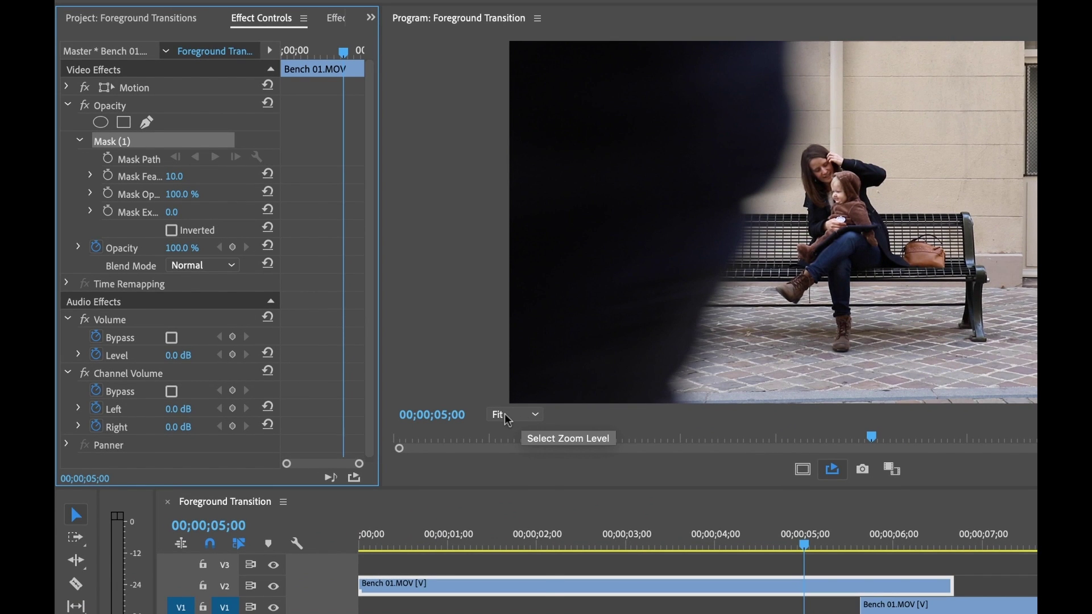
click(508, 419)
Step: Draw the mask path along the dark figure's slanted edge, closing it off-frame around the left side
click(521, 493)
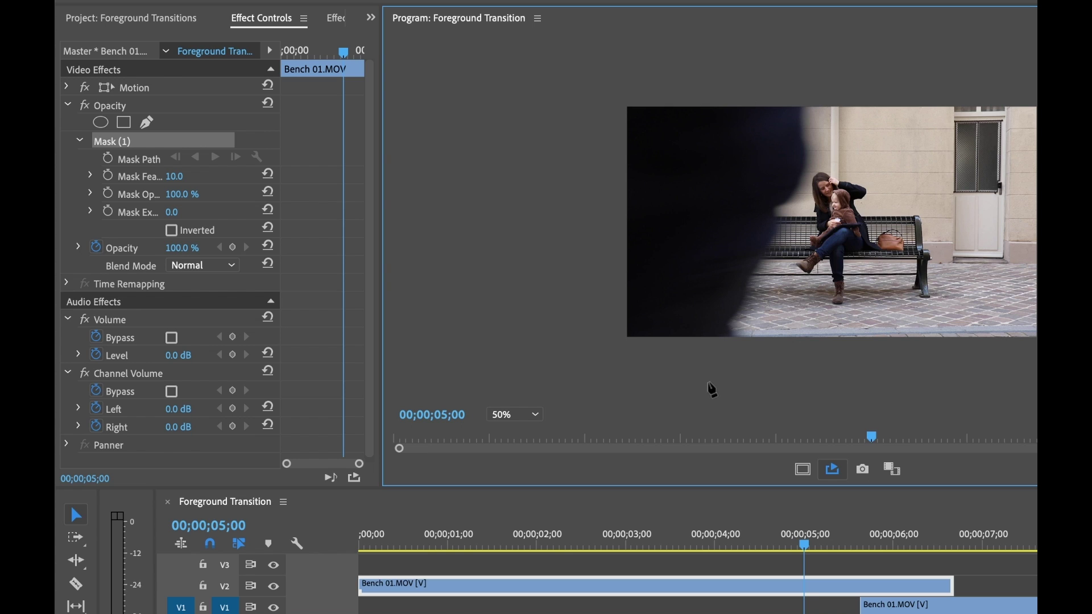
drag(710, 371, 718, 361)
drag(749, 217, 756, 200)
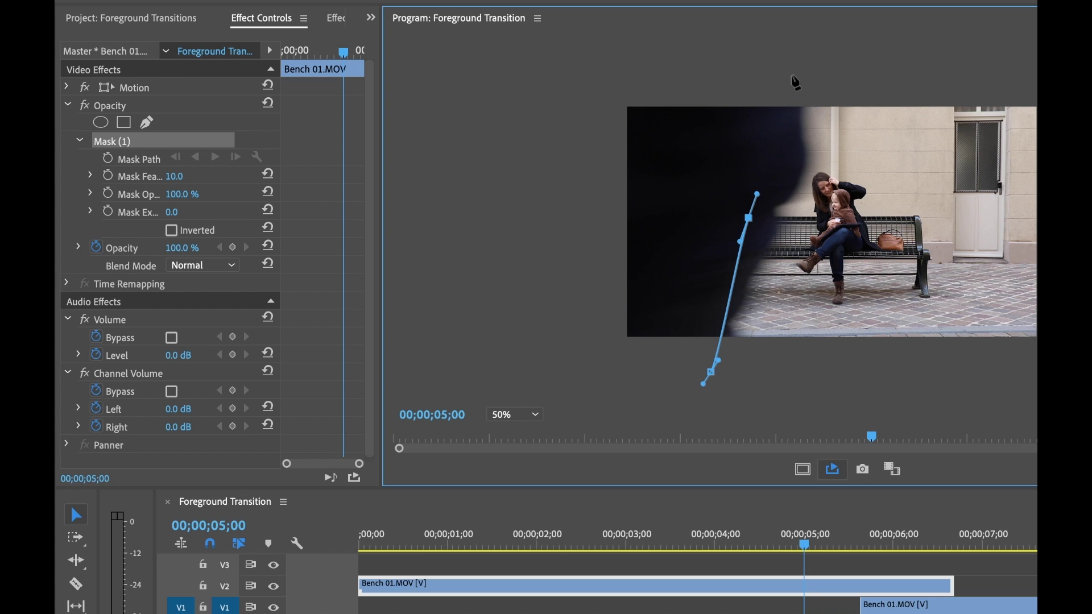
drag(786, 70, 782, 58)
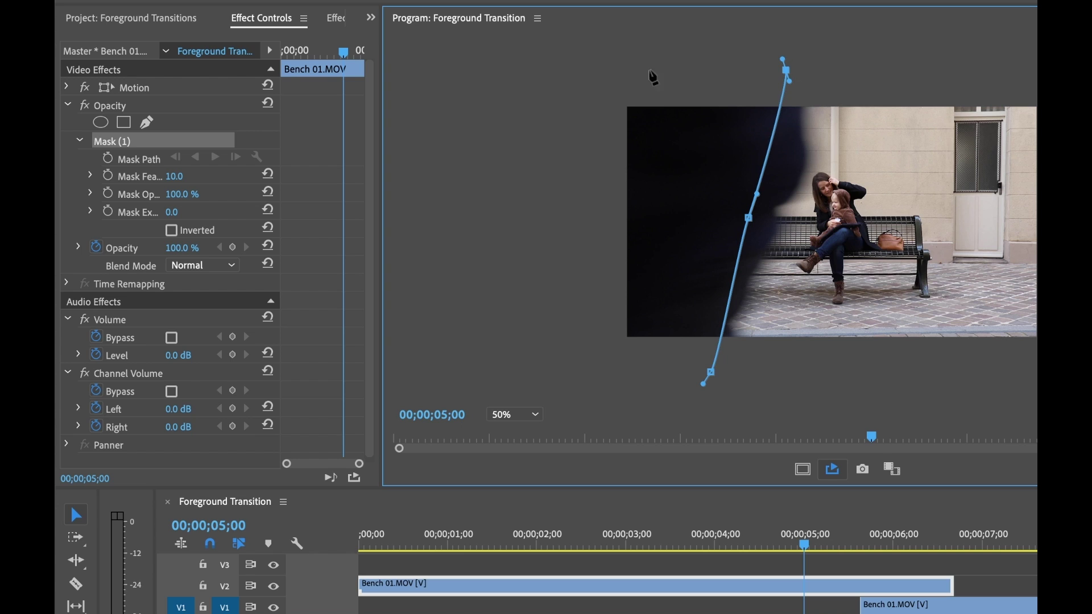
click(514, 416)
click(514, 473)
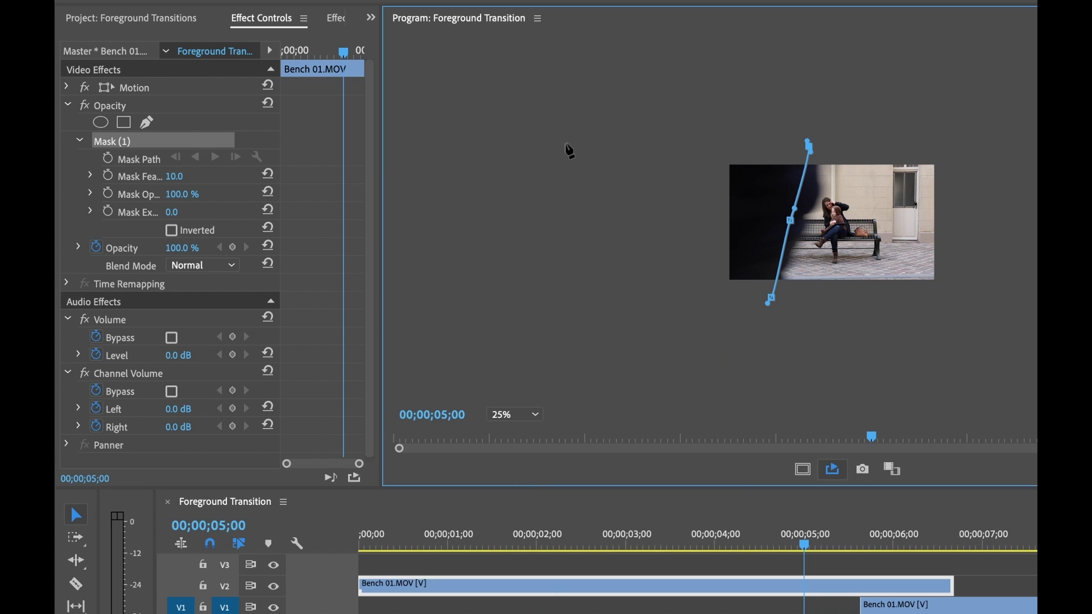
click(565, 137)
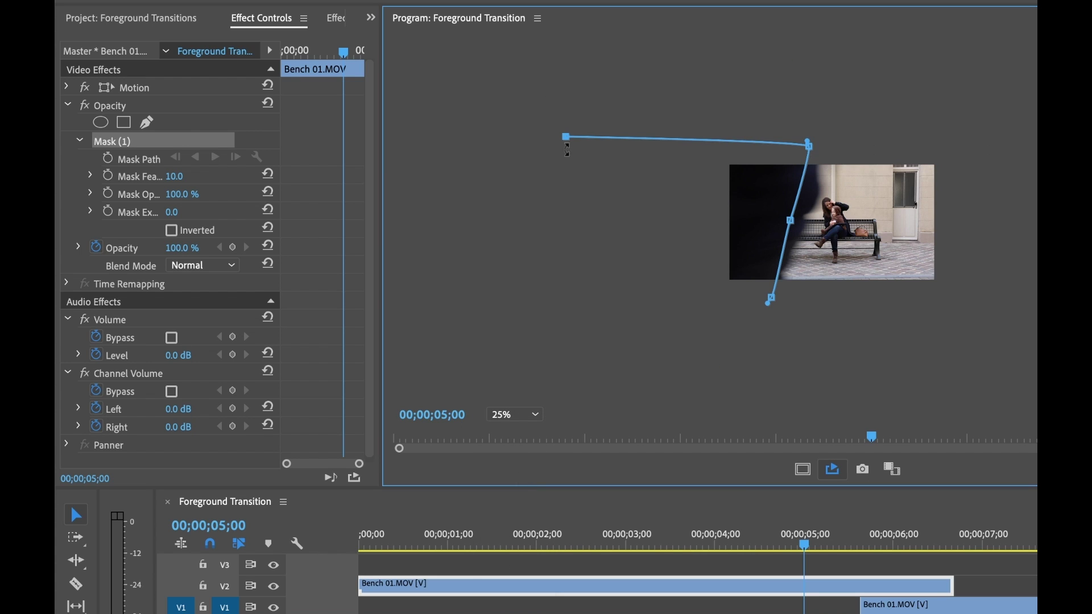
click(567, 302)
click(771, 298)
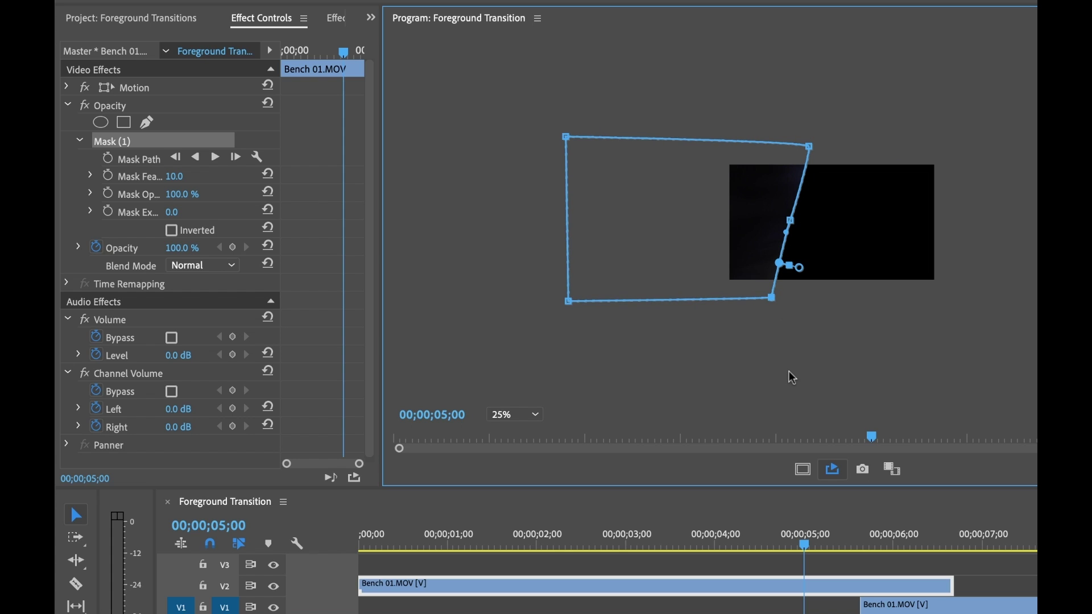
Step: Return the monitor to 50% and switch off the Opacity effect to view the full clip
click(535, 422)
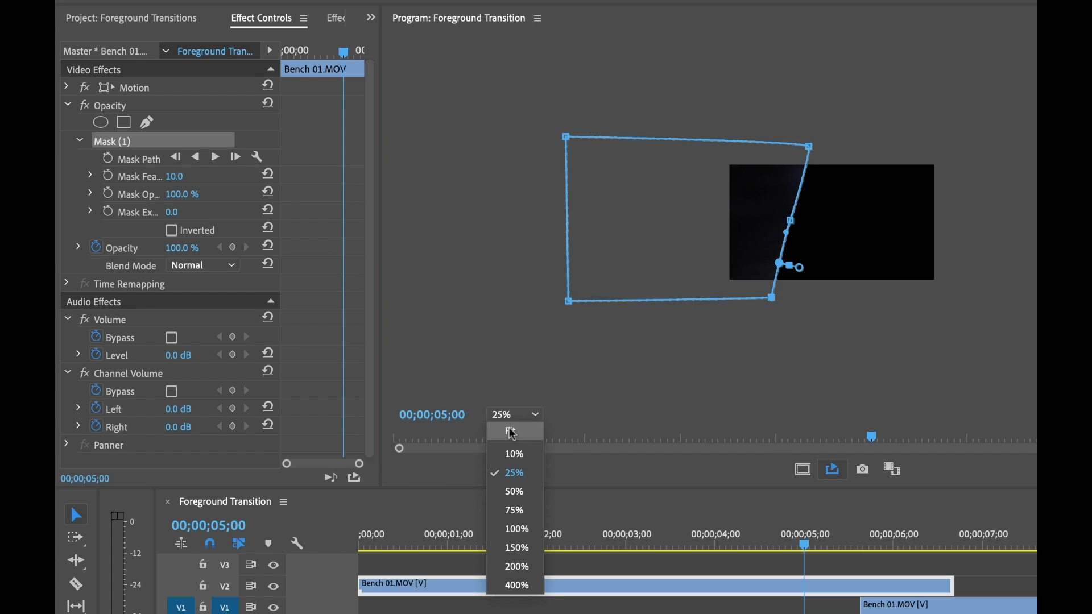
click(523, 490)
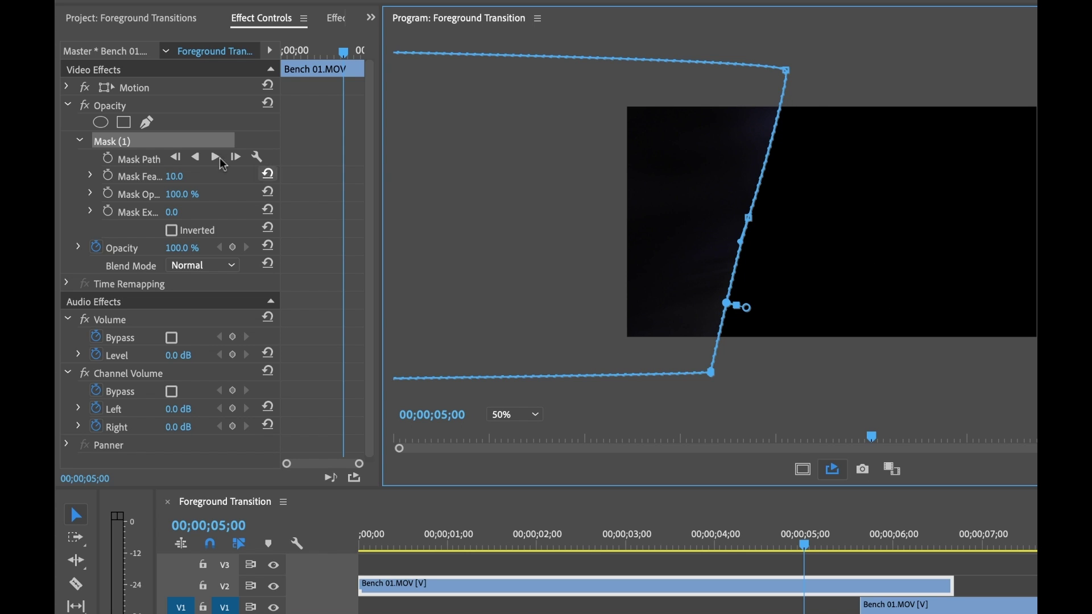
click(85, 105)
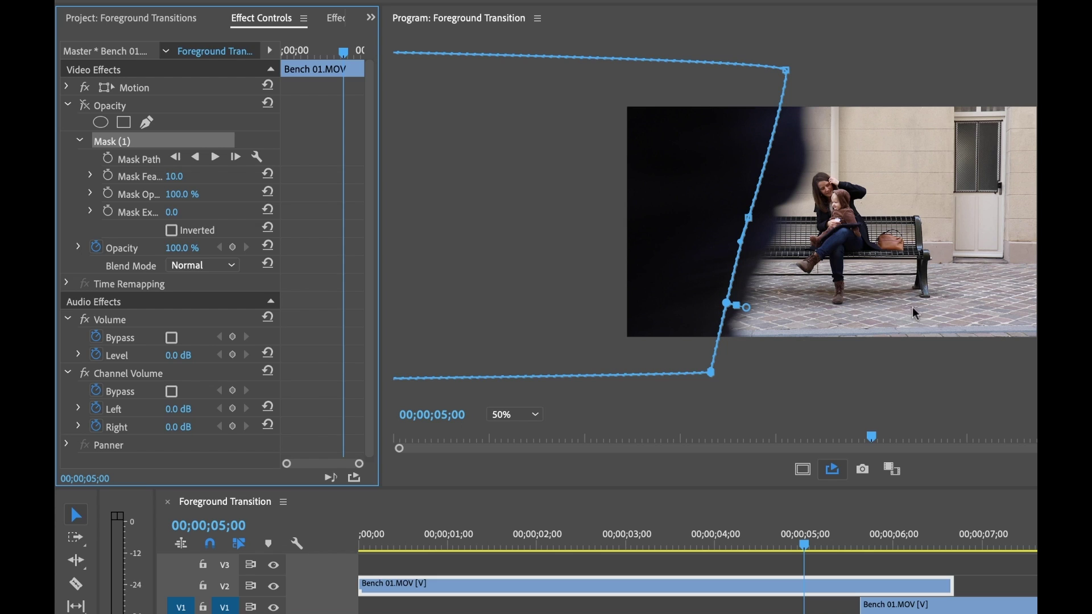
click(270, 50)
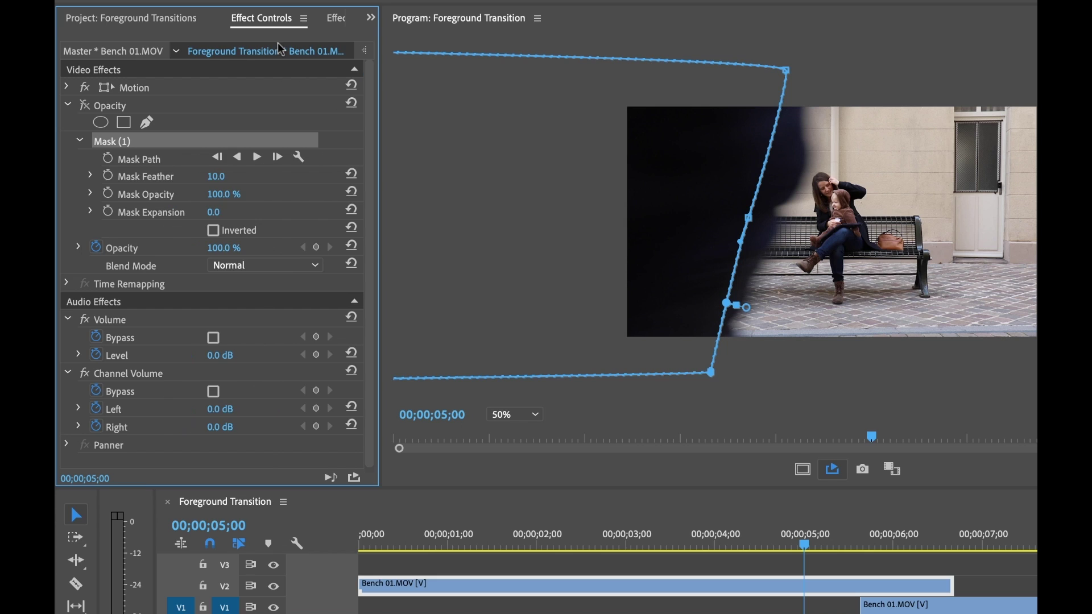
Step: Set the first Mask Path keyframe at 00;00;05;00, then advance to 05;01
click(108, 159)
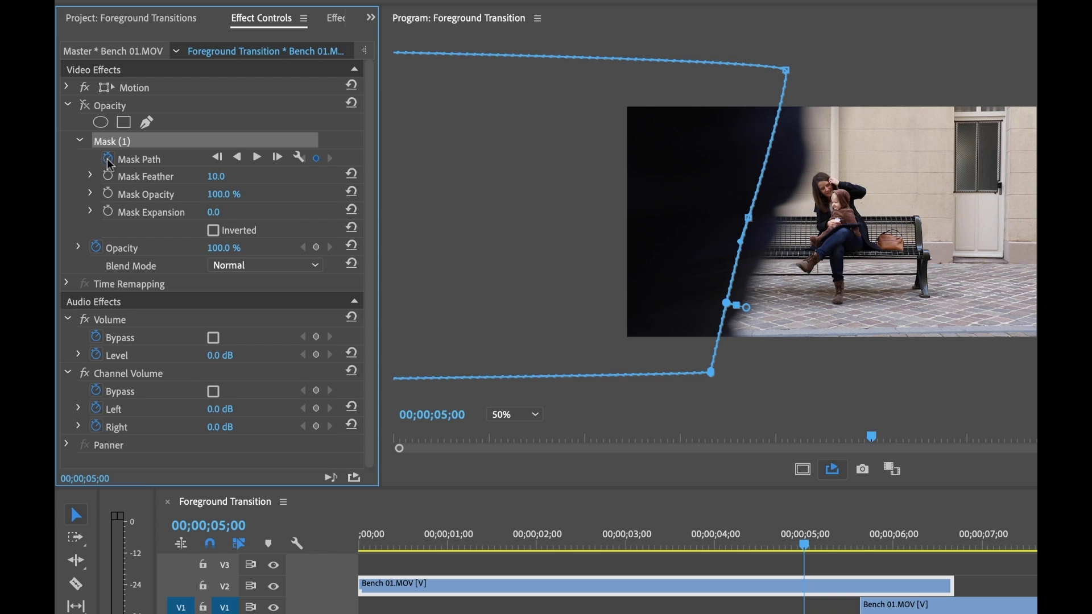
click(366, 50)
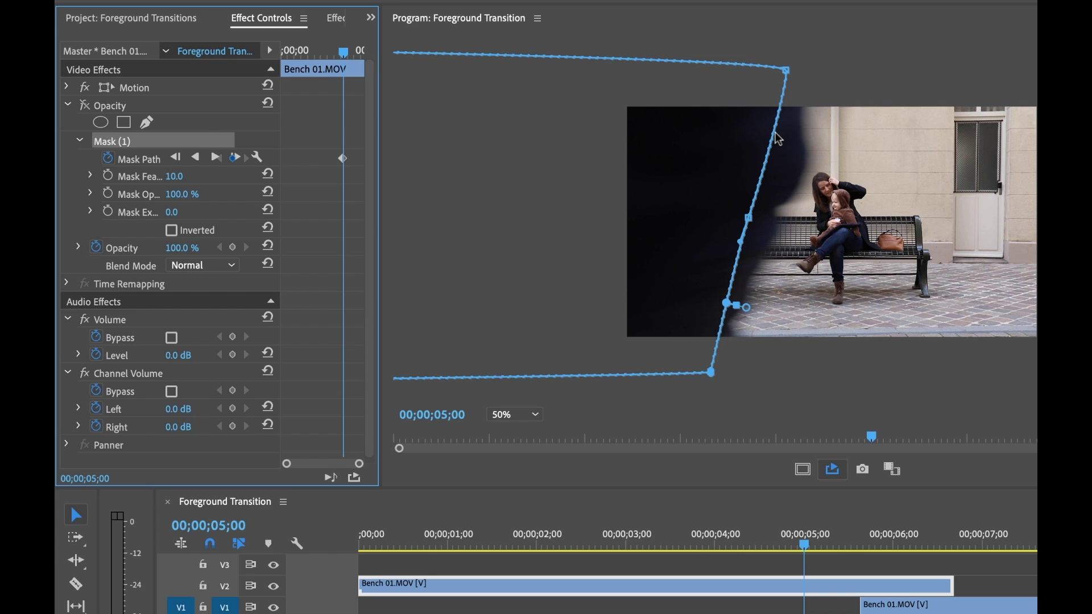
key(Right)
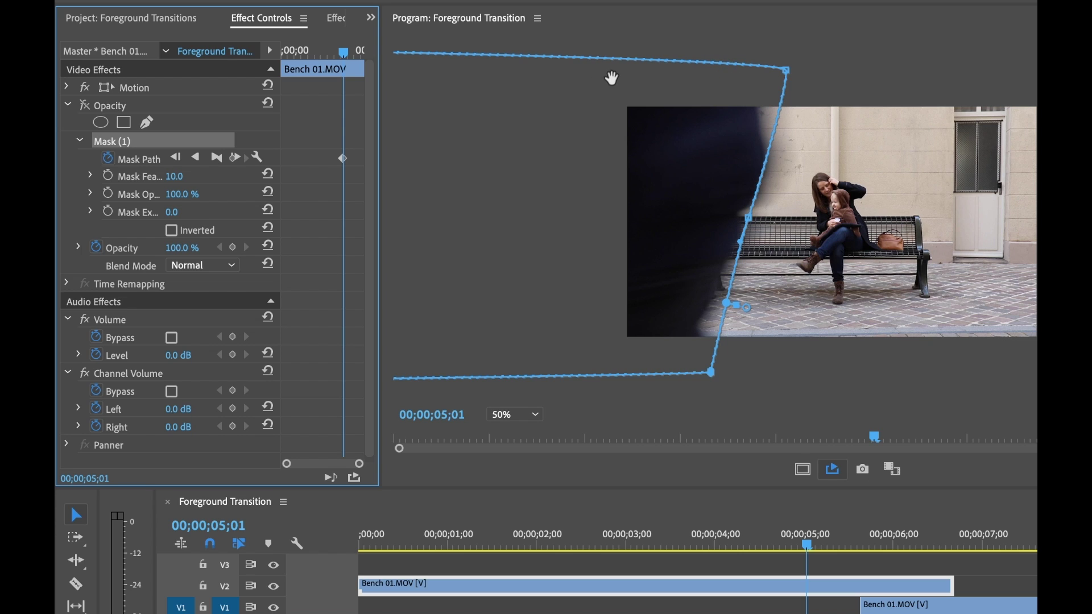
Step: Keyframe the mask shifting left on each frame from 05;01 through 05;05 to follow the figure
drag(616, 77, 578, 76)
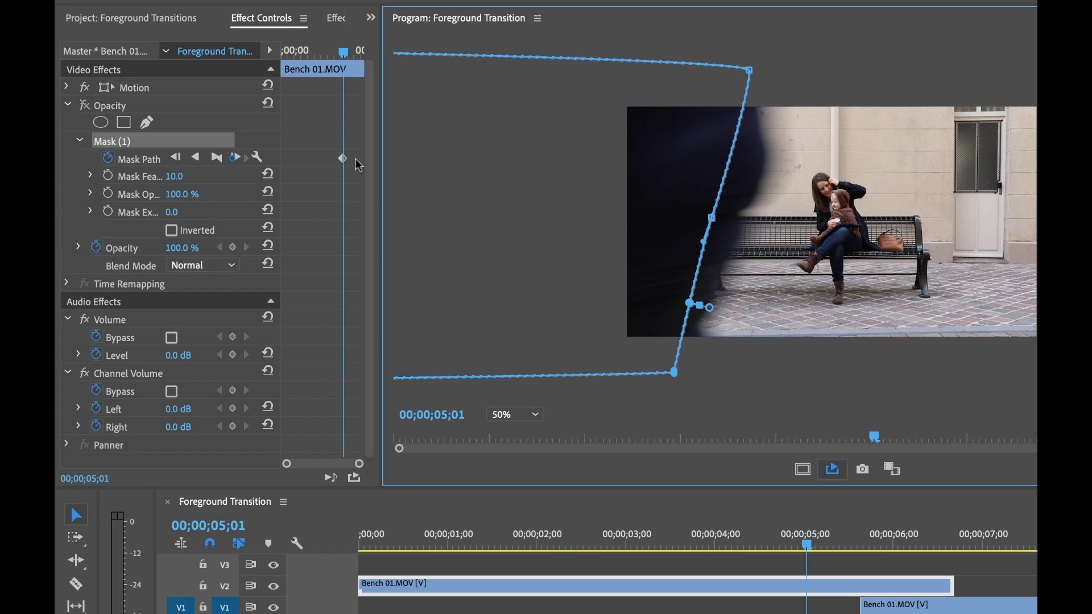
click(319, 191)
key(Right)
drag(566, 98, 532, 90)
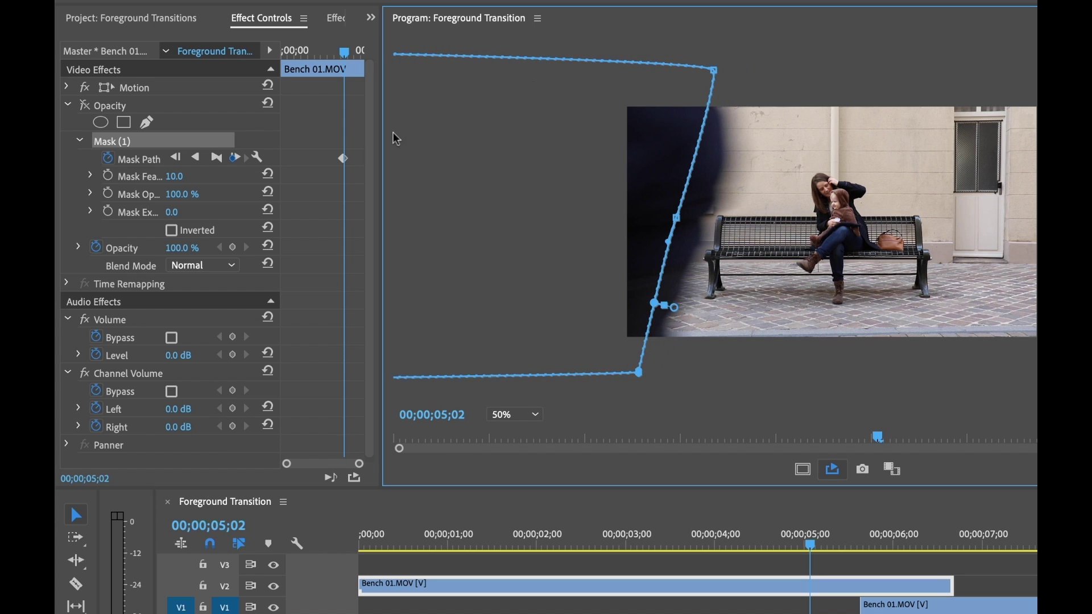
click(308, 211)
key(Right)
drag(644, 145, 609, 146)
click(322, 202)
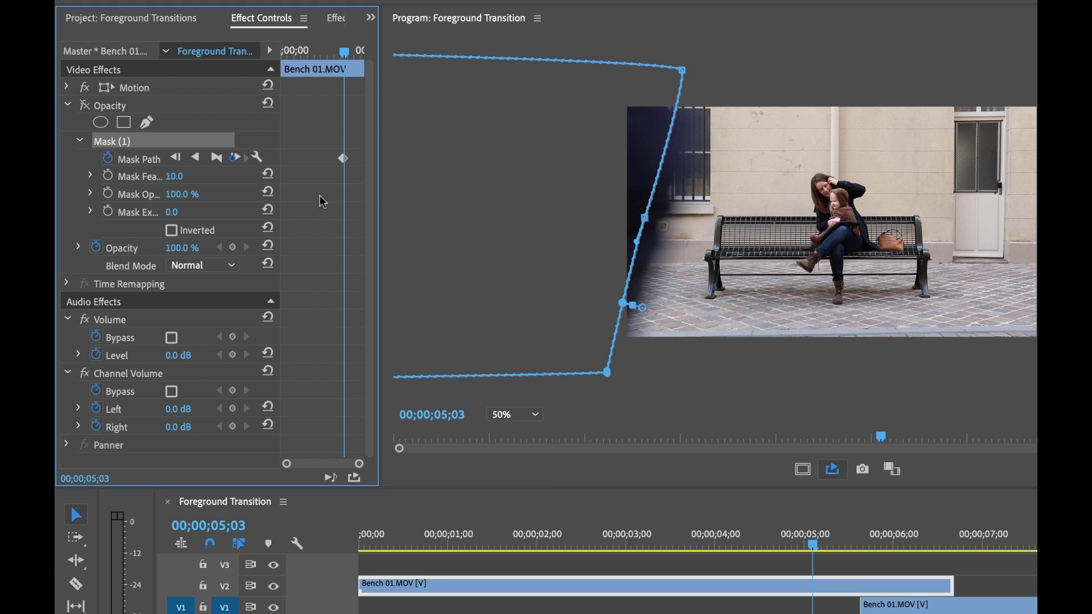
key(Right)
drag(579, 196, 537, 194)
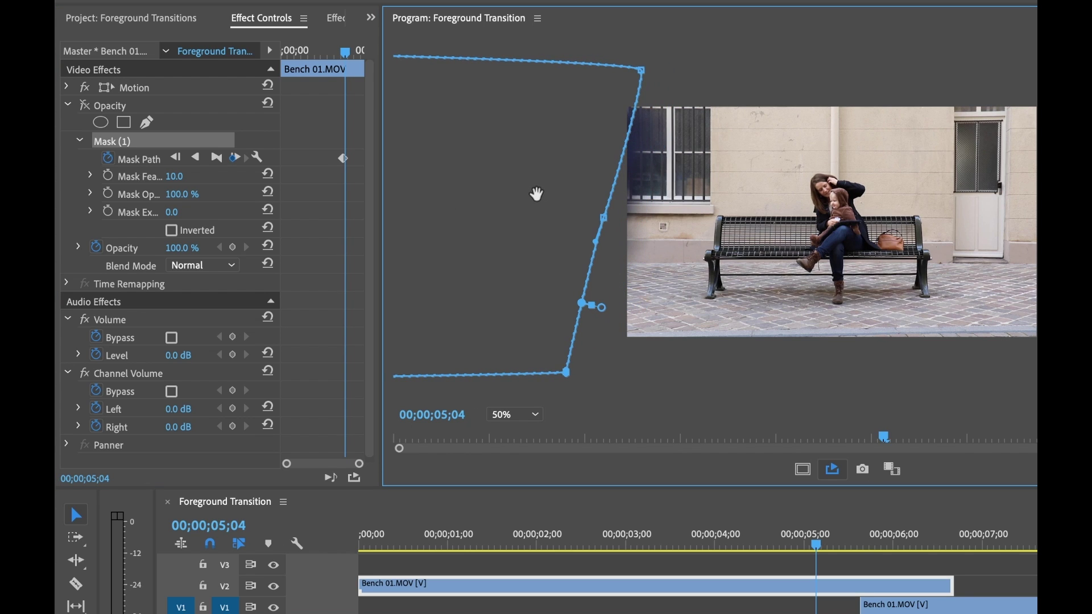
click(316, 198)
key(Right)
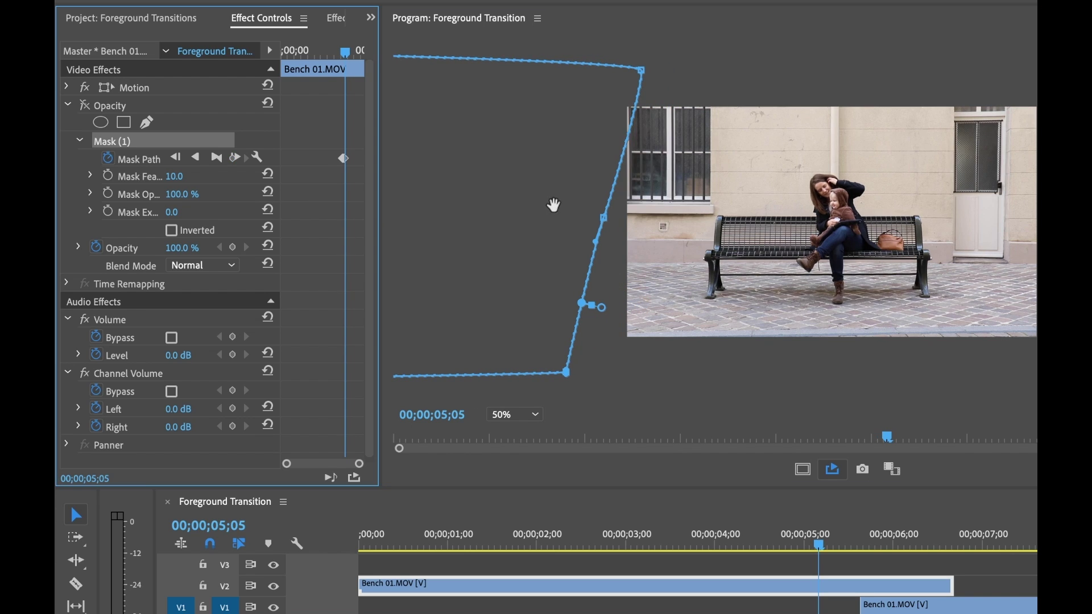
drag(553, 205, 522, 203)
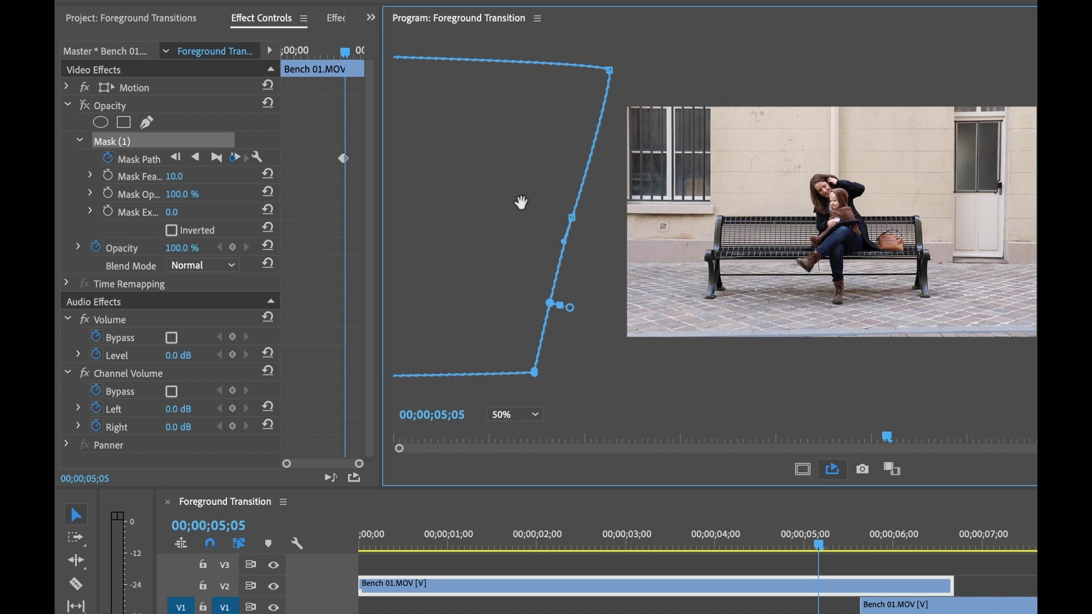
Step: At 04;29, move the mask right and reshape its slanted edge and right corners
click(316, 213)
key(Left)
key(Left)
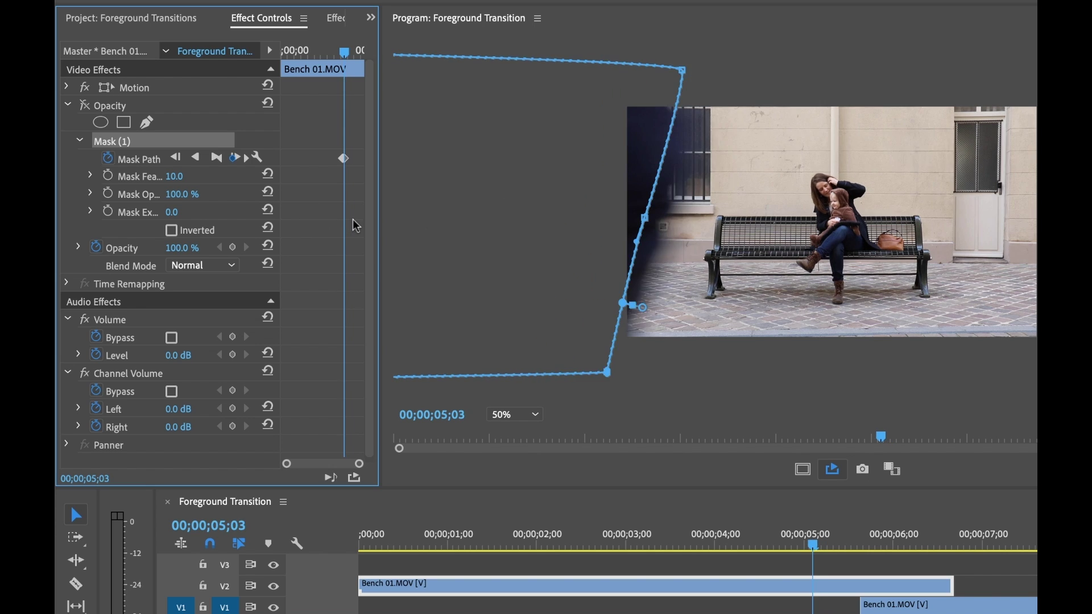
key(Left)
key(Left)
key(Left)
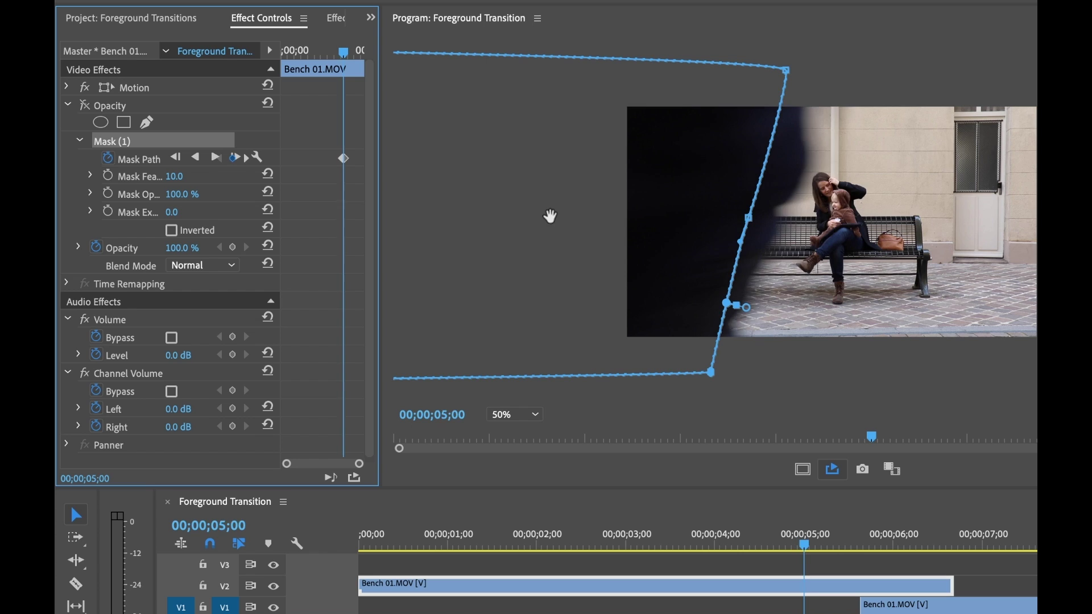
key(Left)
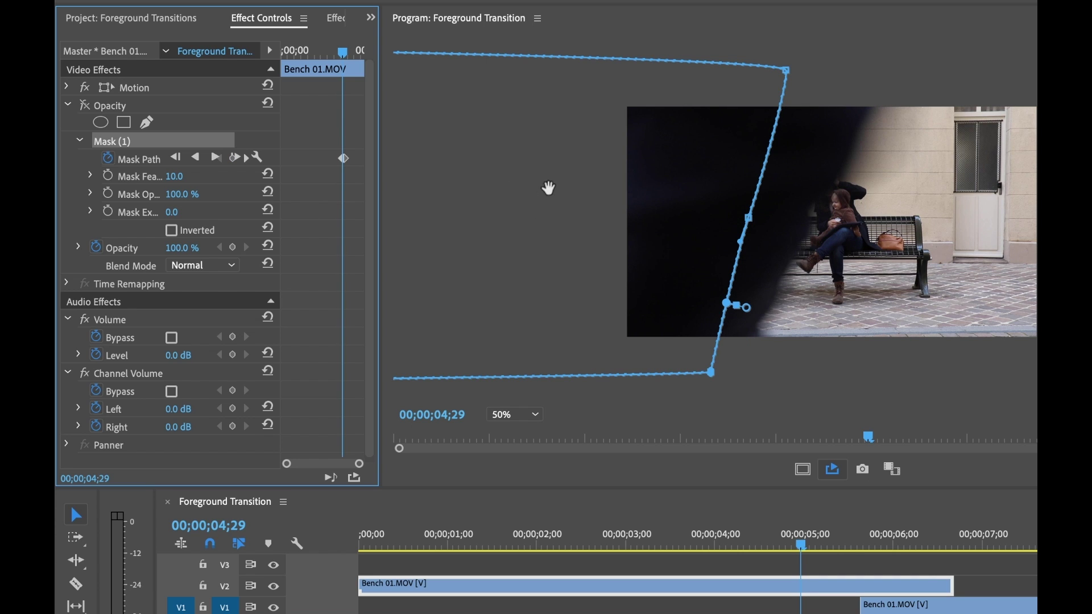
drag(548, 188, 586, 184)
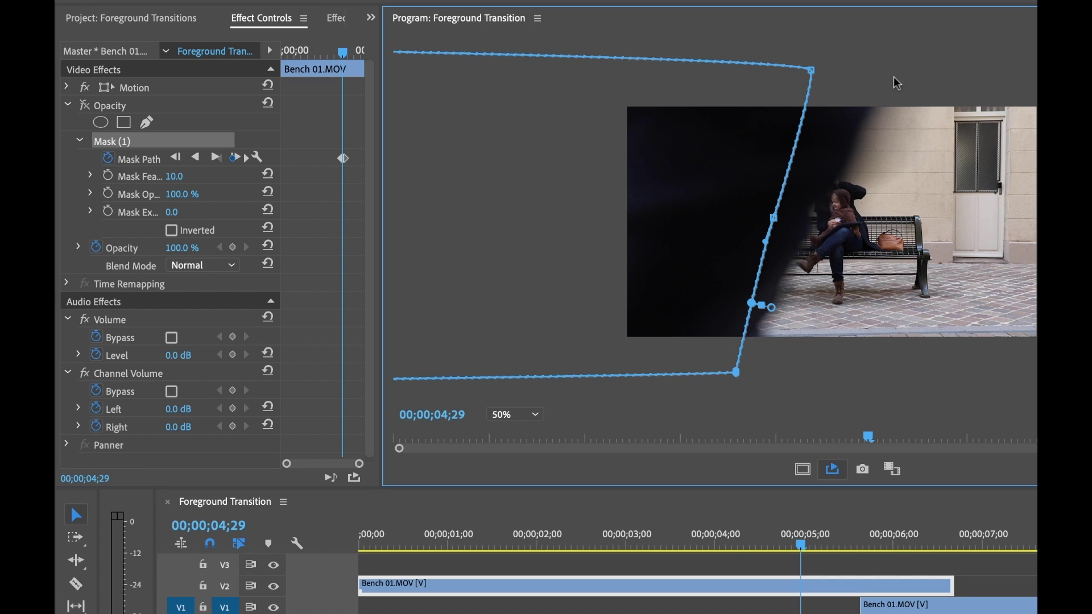
drag(813, 74, 824, 73)
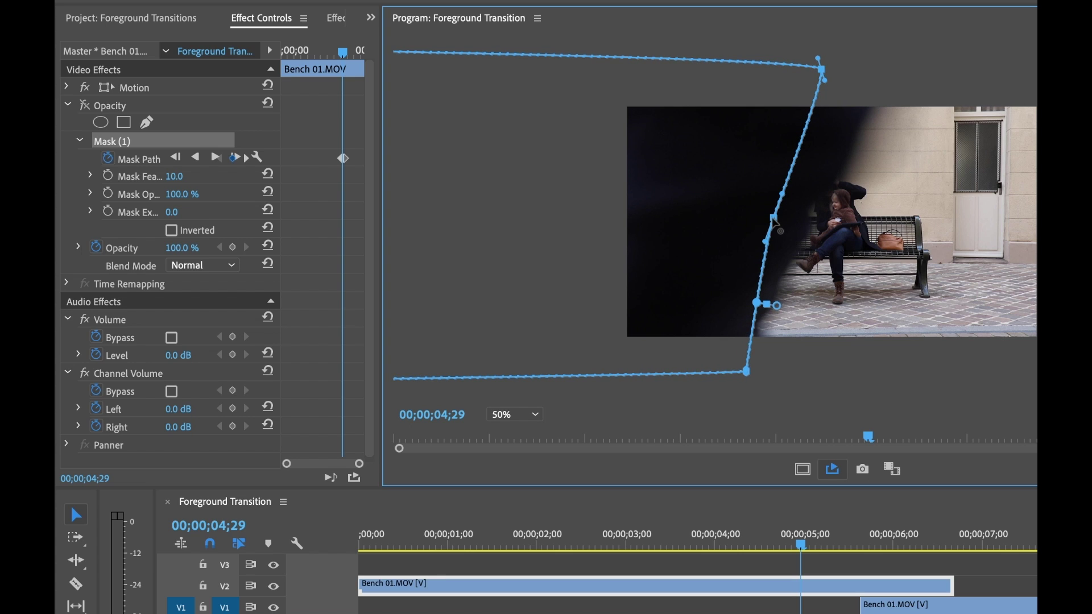
drag(773, 221, 786, 221)
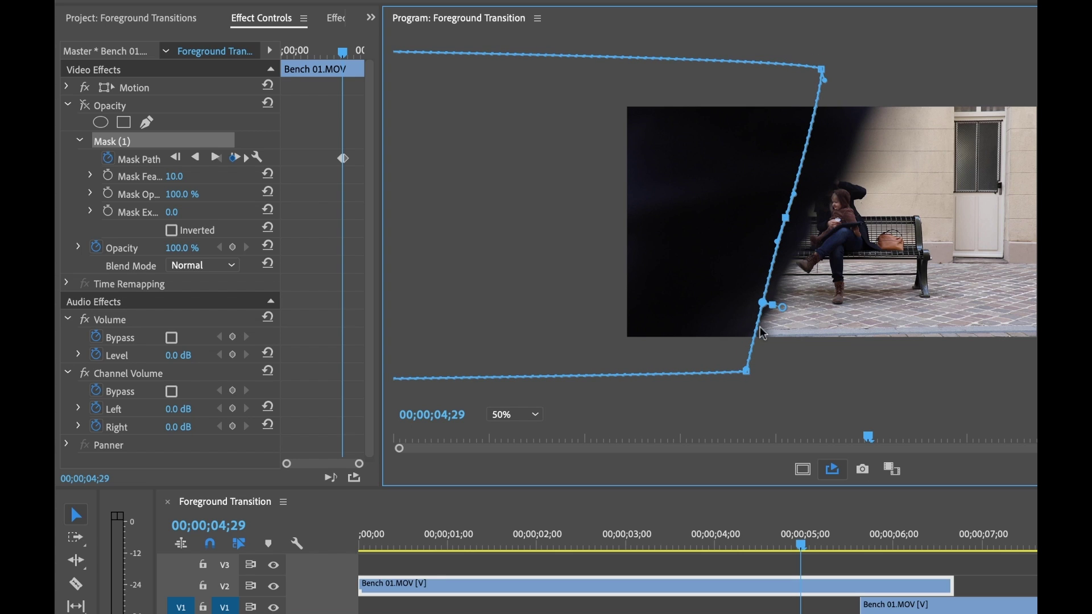
drag(745, 371, 738, 373)
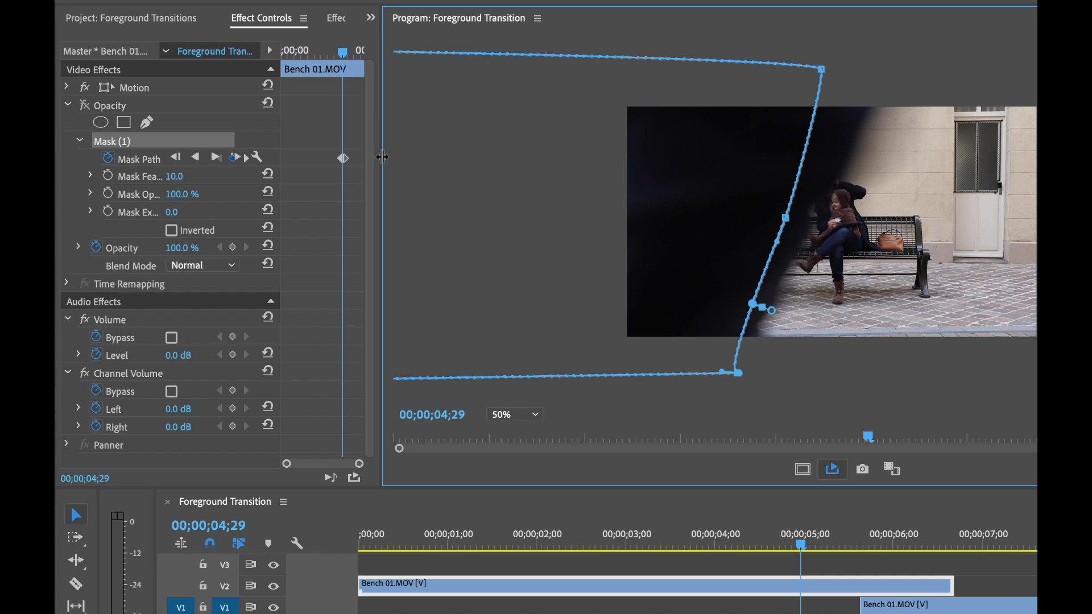
click(322, 198)
Step: Shift the mask farther right on each frame from 04;28 back to 04;24
key(Left)
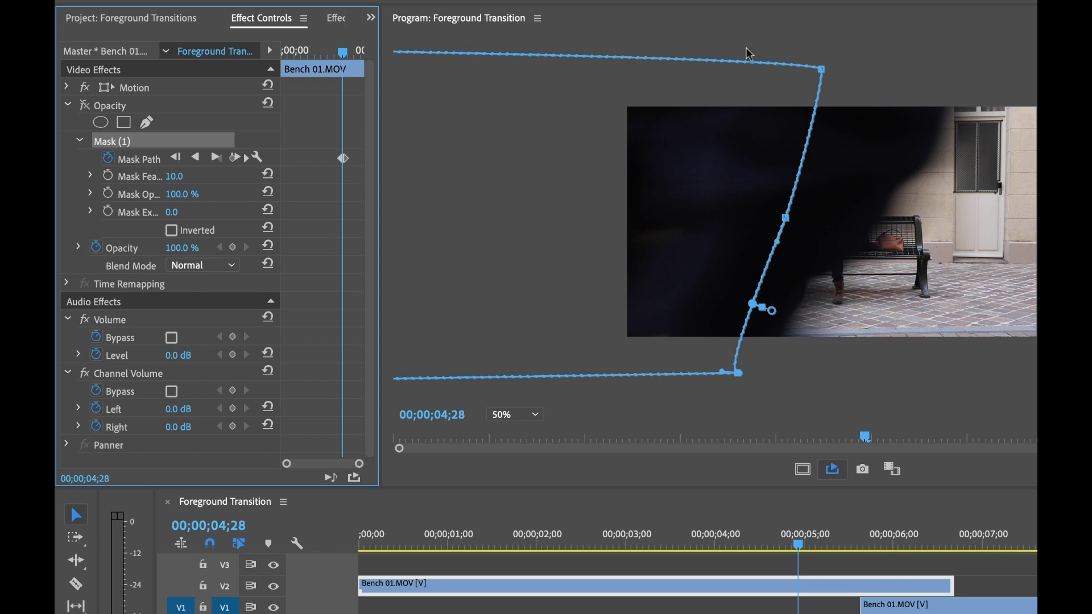
drag(714, 63, 746, 64)
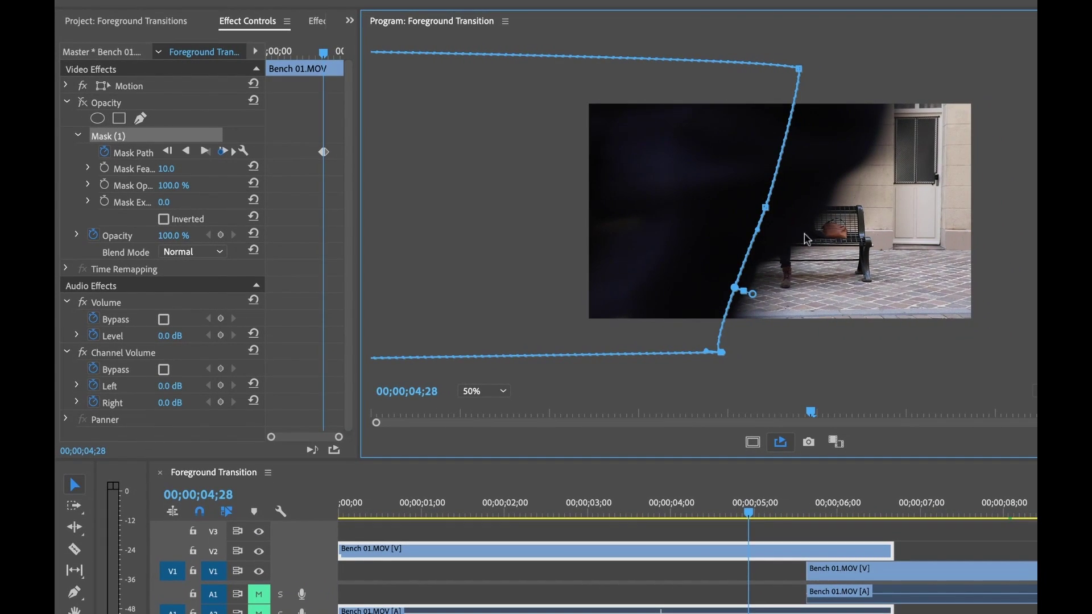
click(288, 191)
key(Left)
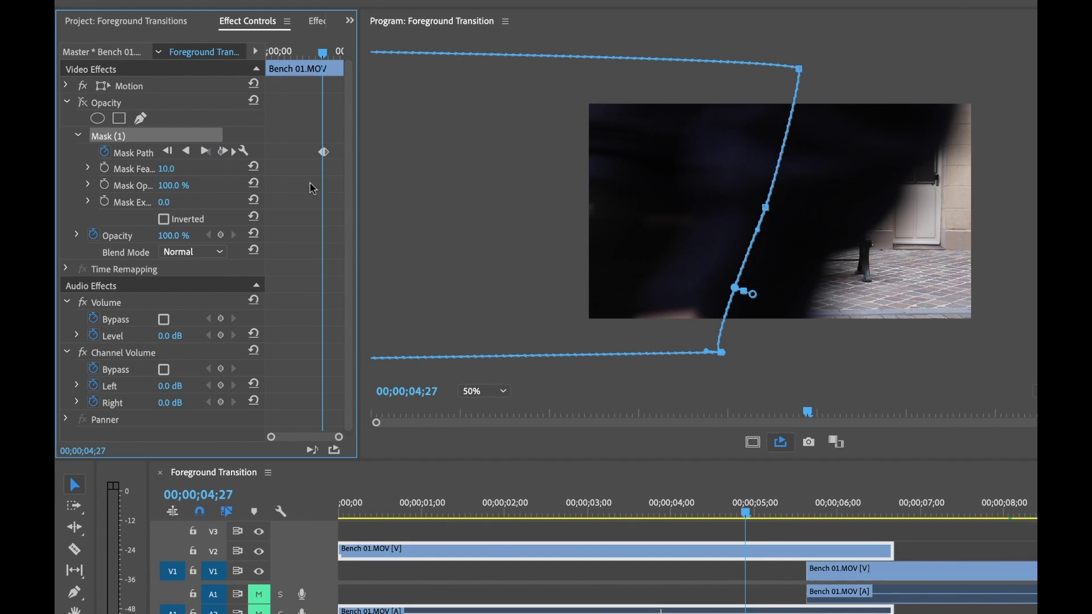
drag(735, 66, 808, 65)
click(304, 186)
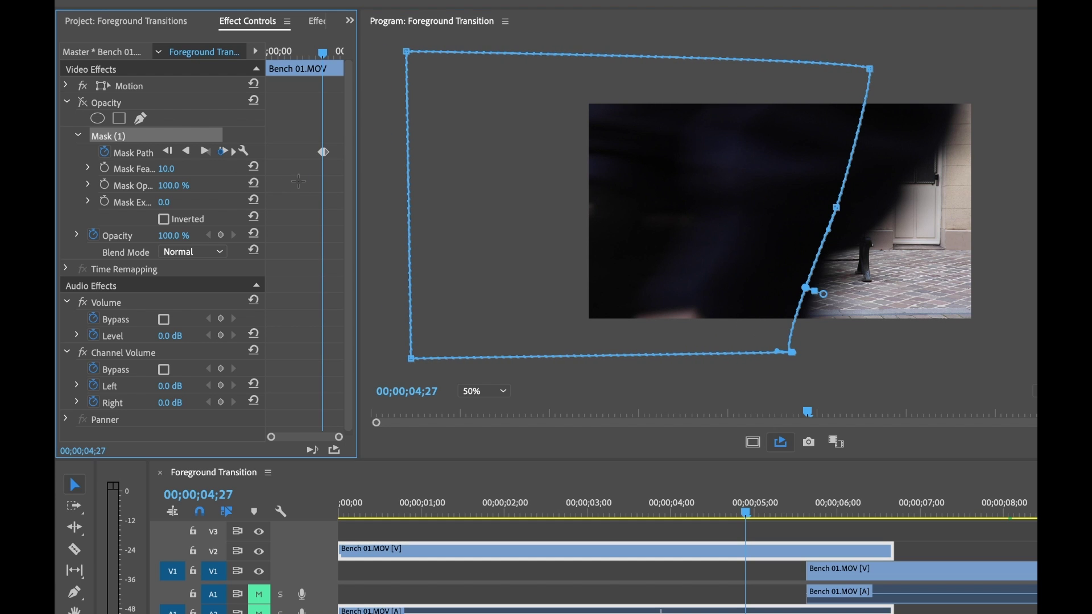
key(Left)
drag(790, 180, 852, 176)
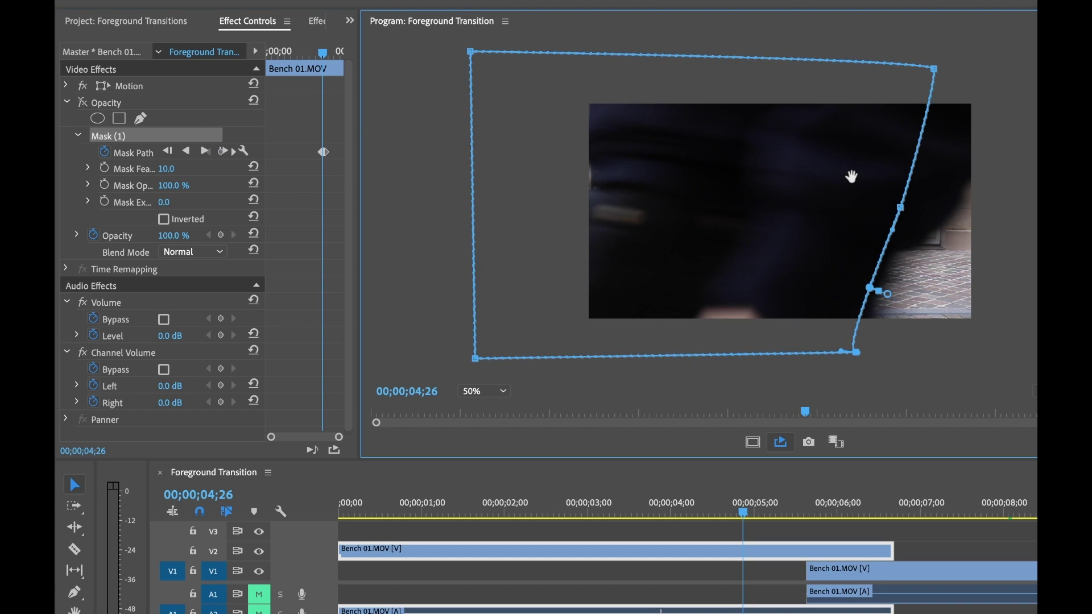
click(302, 241)
key(Left)
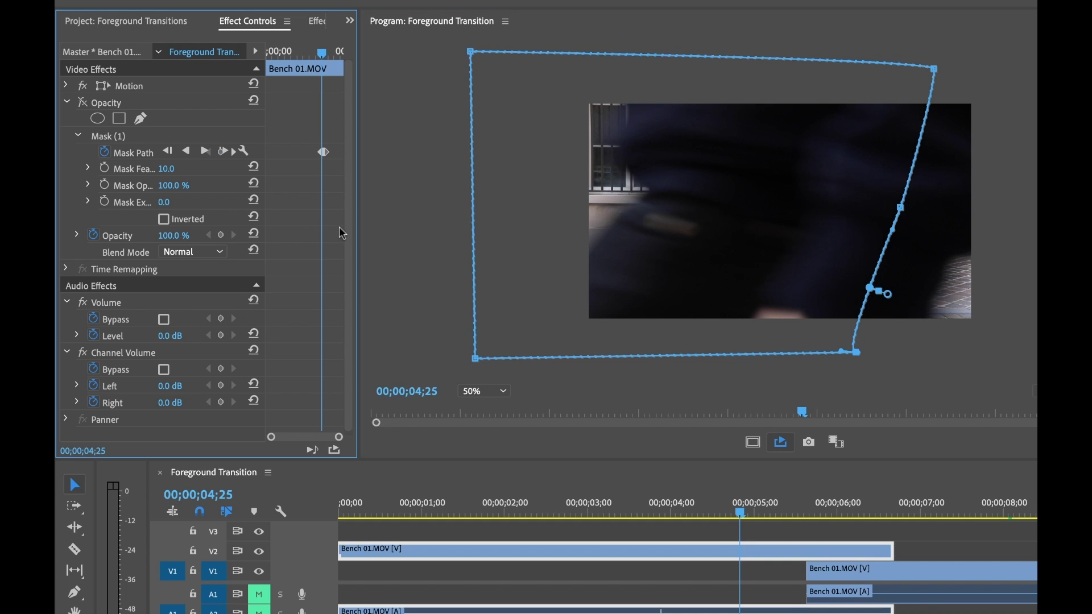
drag(856, 223, 911, 217)
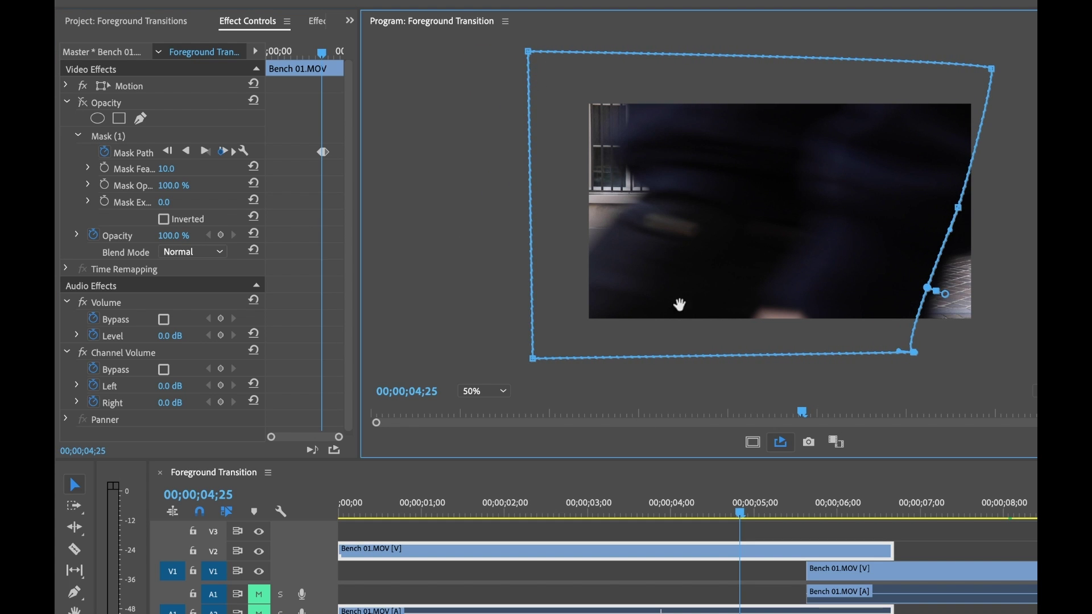
click(296, 173)
key(Left)
drag(737, 228, 774, 227)
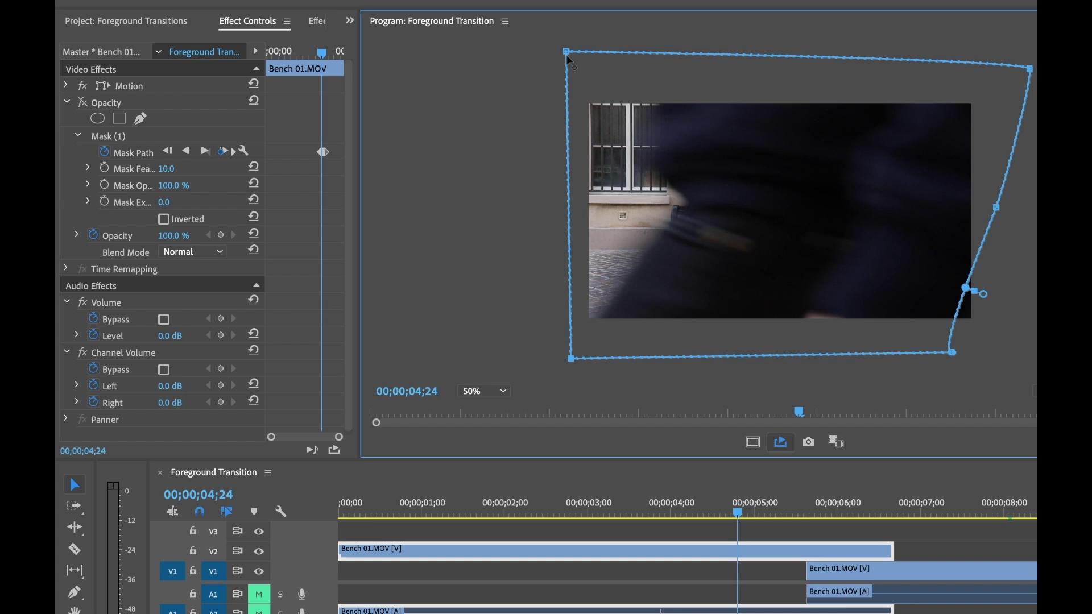
Step: Widen the mask at 04;24, then at 04;23 drag its three right-side points farther right
drag(565, 50, 499, 50)
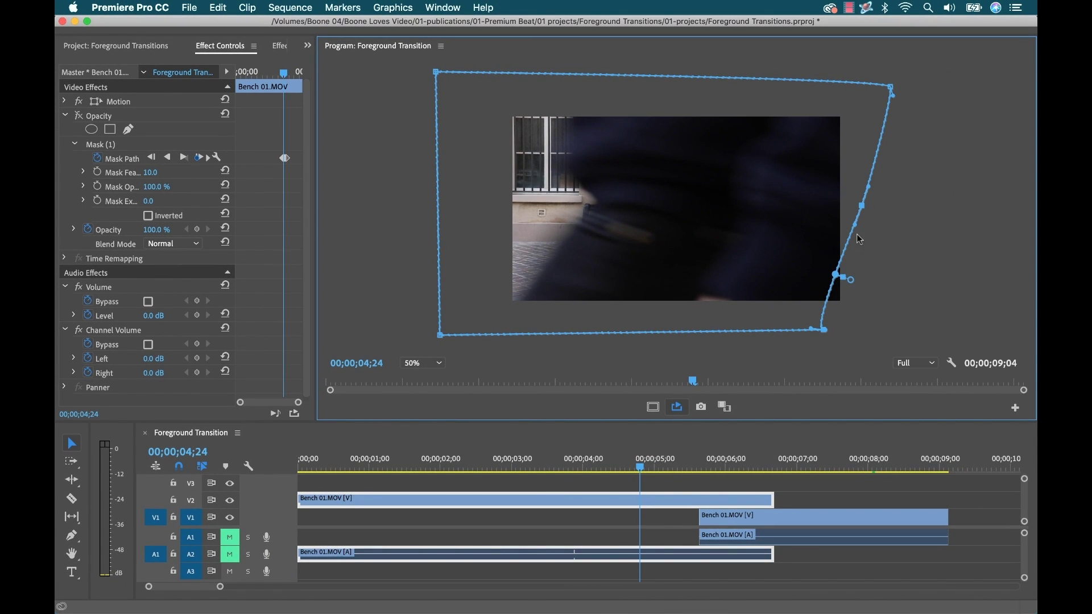
drag(864, 207, 900, 205)
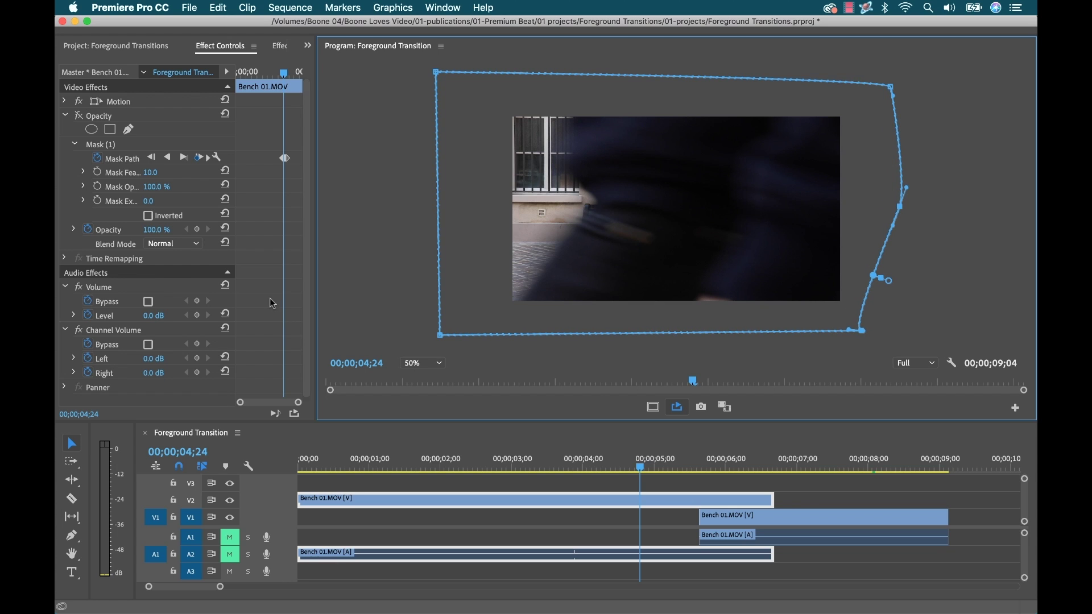
key(shift+5)
key(Left)
key(shift+4)
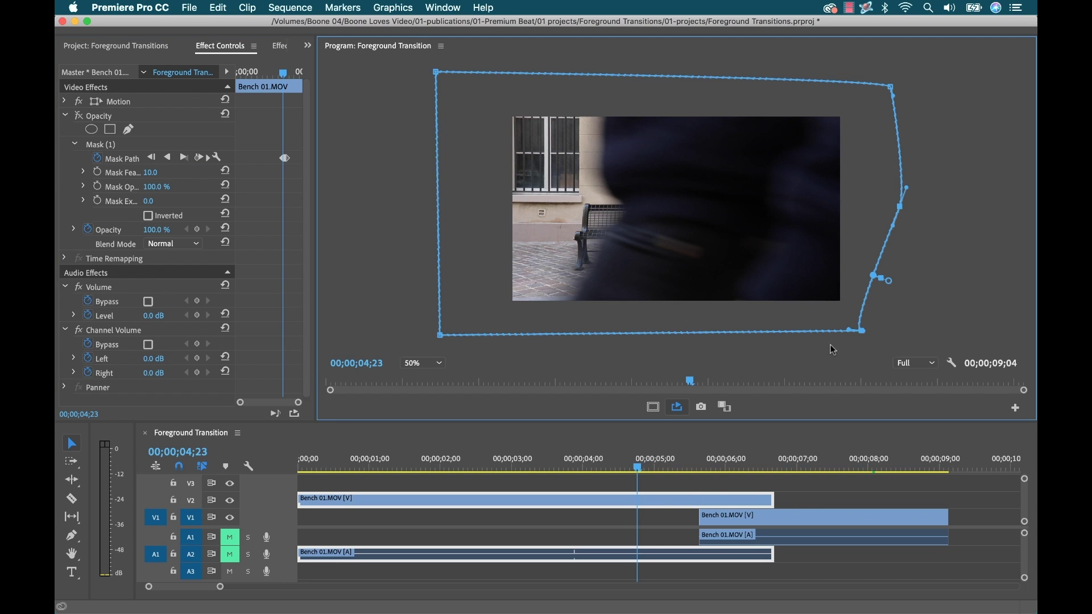
drag(935, 71, 815, 348)
drag(892, 89, 908, 86)
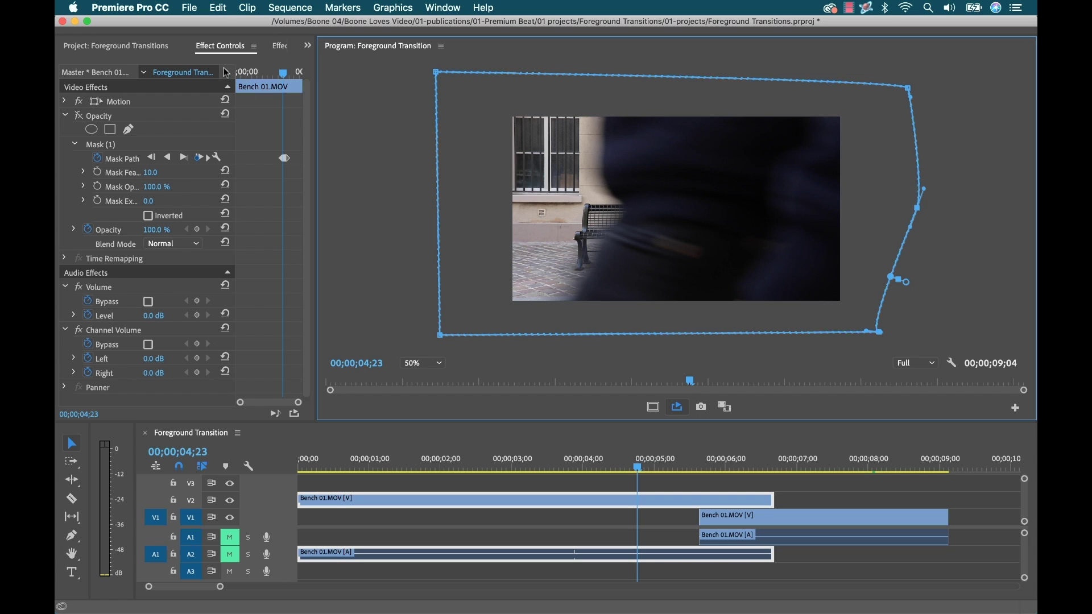
Step: Set Mask Feather to 100 and scrub from 04;27 to 05;01 to check the softened edge
click(226, 73)
click(203, 171)
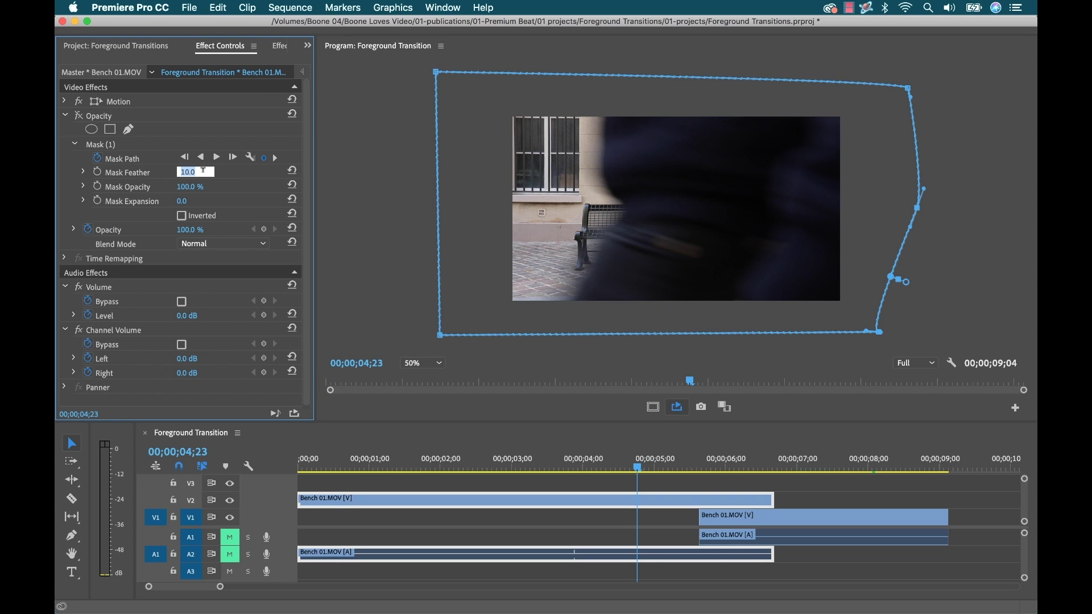
key(Return)
click(186, 127)
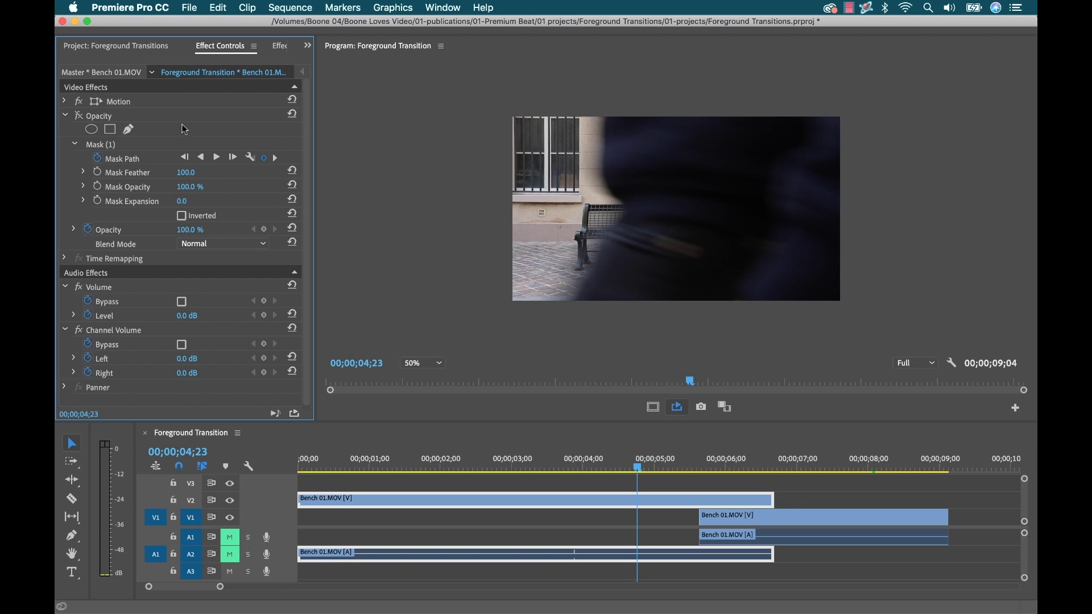
drag(644, 471, 649, 476)
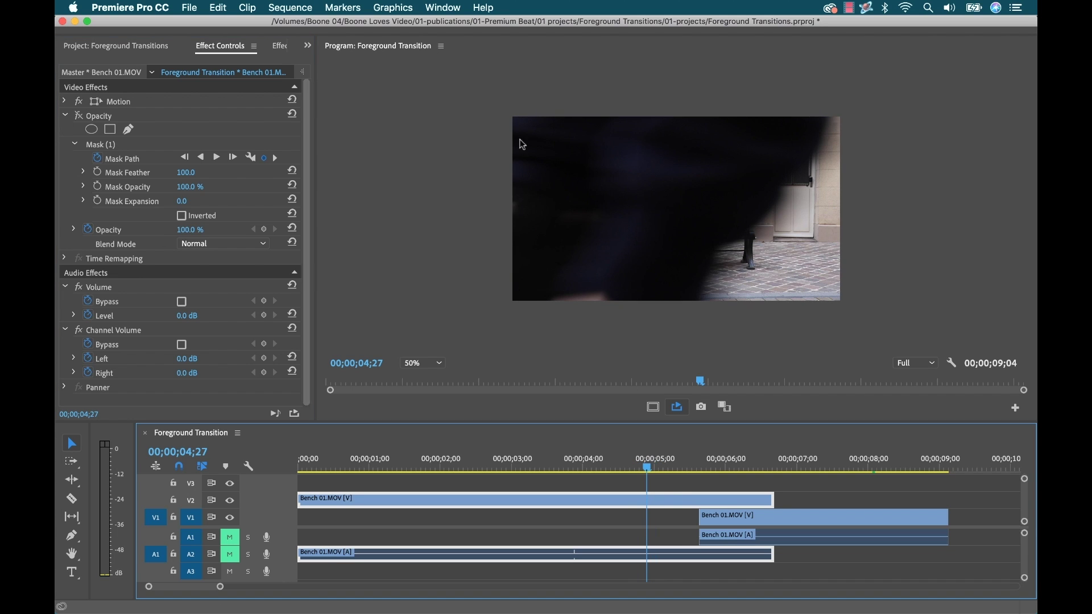
click(102, 145)
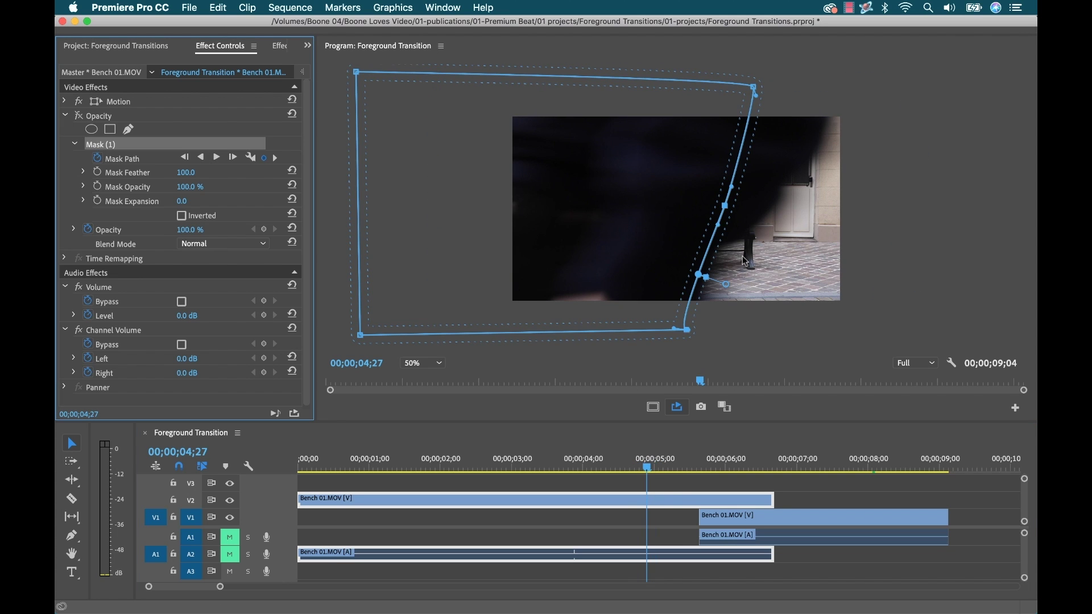
mouse_move(647, 469)
mouse_down()
mouse_move(659, 472)
mouse_move(632, 472)
mouse_move(672, 473)
mouse_move(635, 472)
mouse_move(666, 471)
mouse_move(638, 471)
mouse_move(664, 471)
mouse_move(650, 471)
mouse_up()
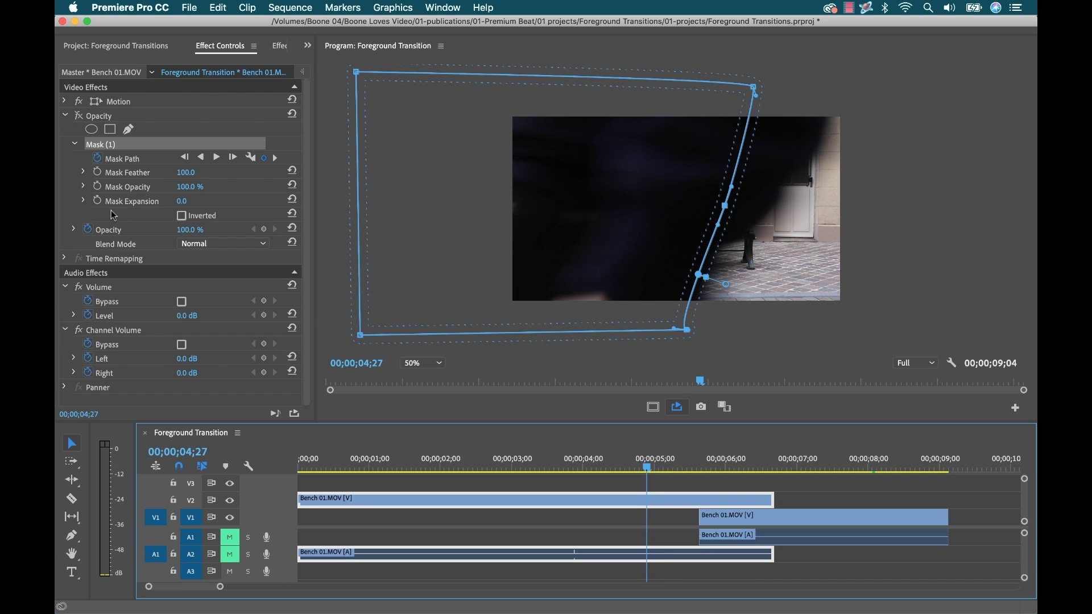
Step: Slide the close-up Bench 01.MOV V1/A1 pair earlier so it starts near 00;00;04;20
click(79, 115)
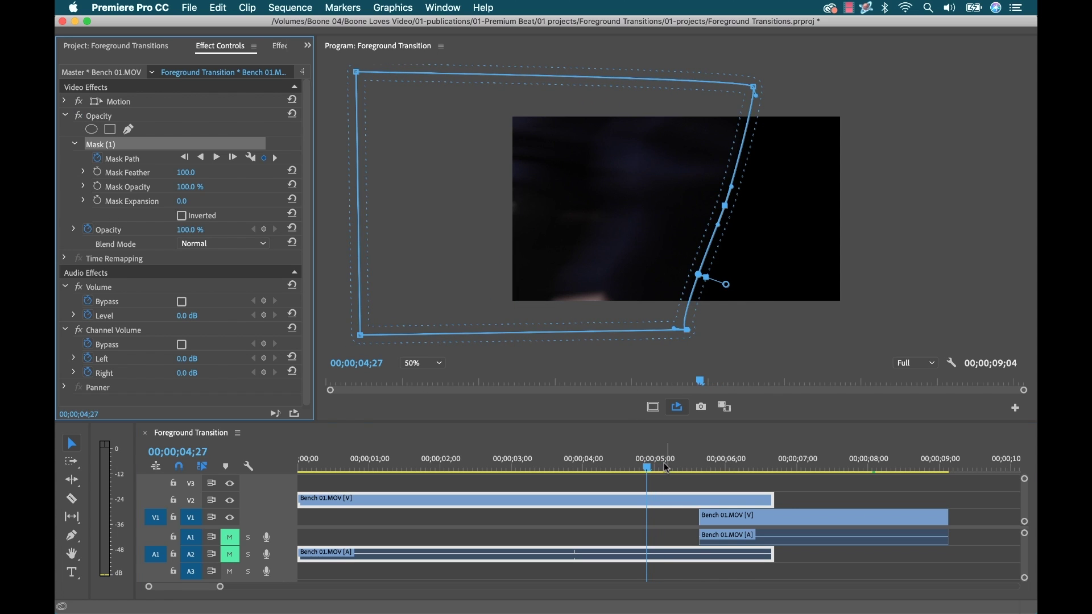
drag(667, 468, 633, 467)
click(826, 494)
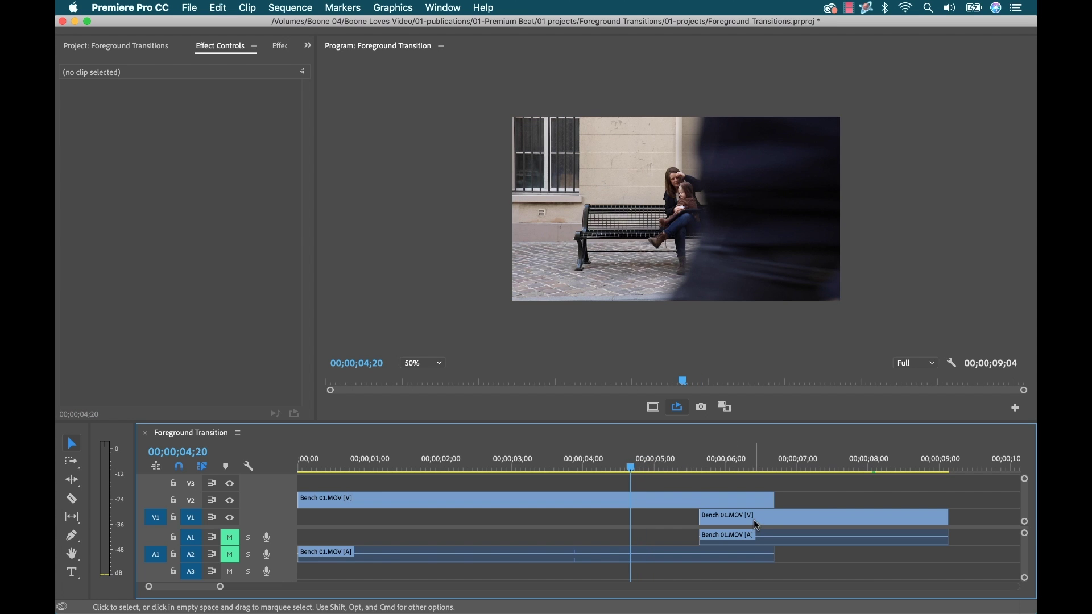
drag(707, 514, 639, 515)
click(813, 498)
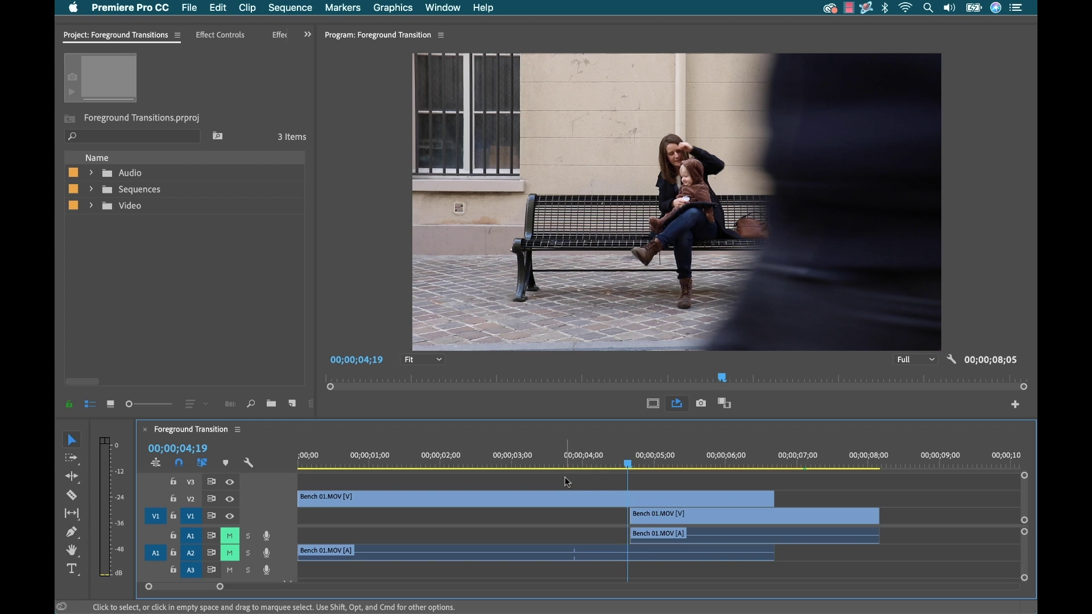
Step: Preview the wipe from about 03;24, select all timeline clips, and switch to After Effects
drag(628, 464, 561, 463)
key(Left)
key(Left)
key(Left)
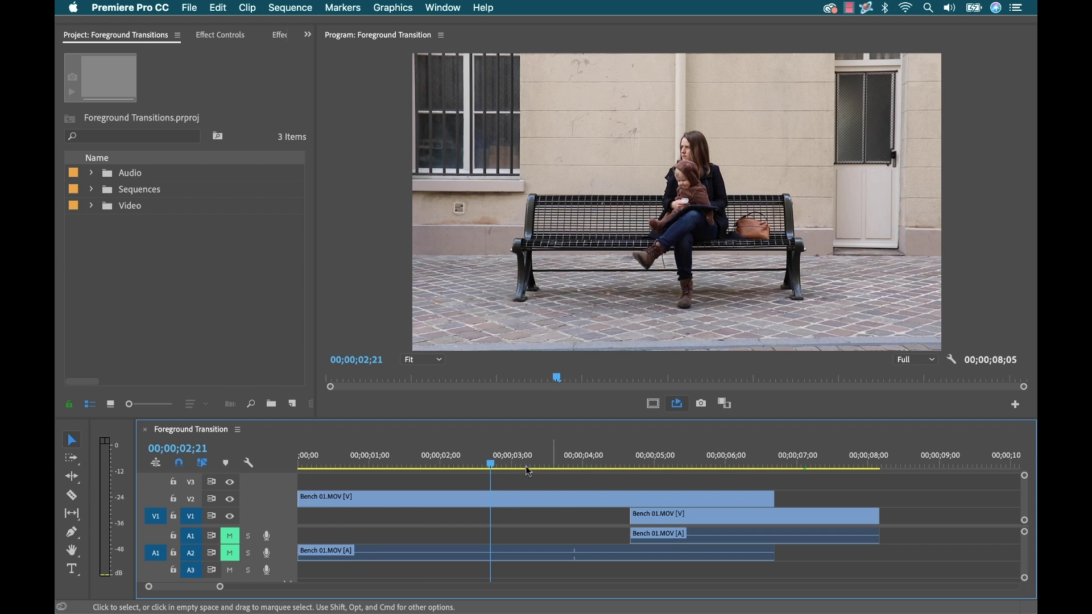
key(space)
key(space)
drag(527, 471, 681, 517)
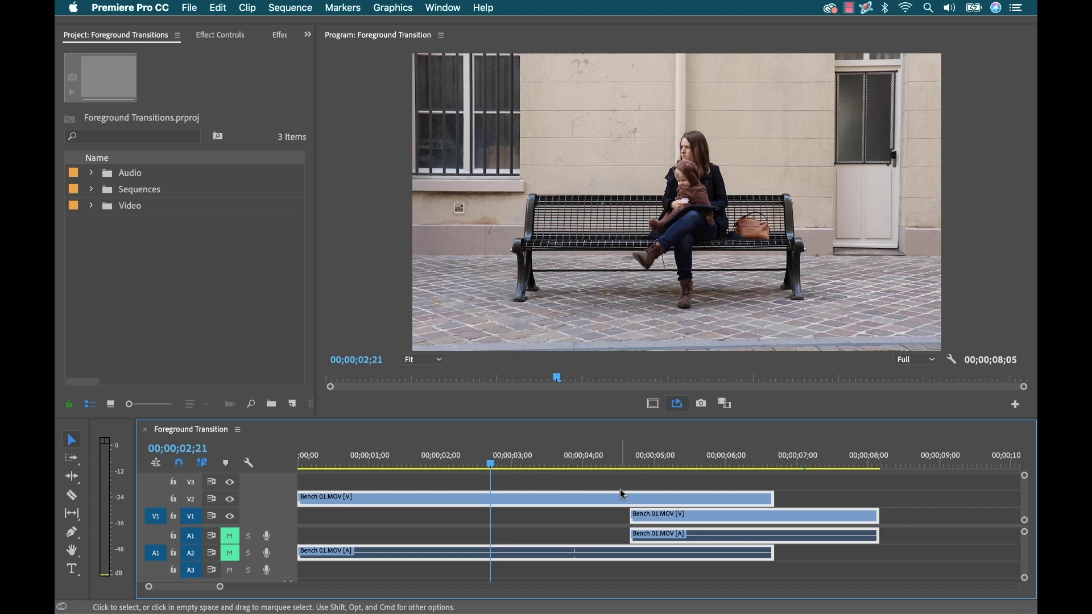
key(super+Tab)
key(super+Tab)
key(super+Tab)
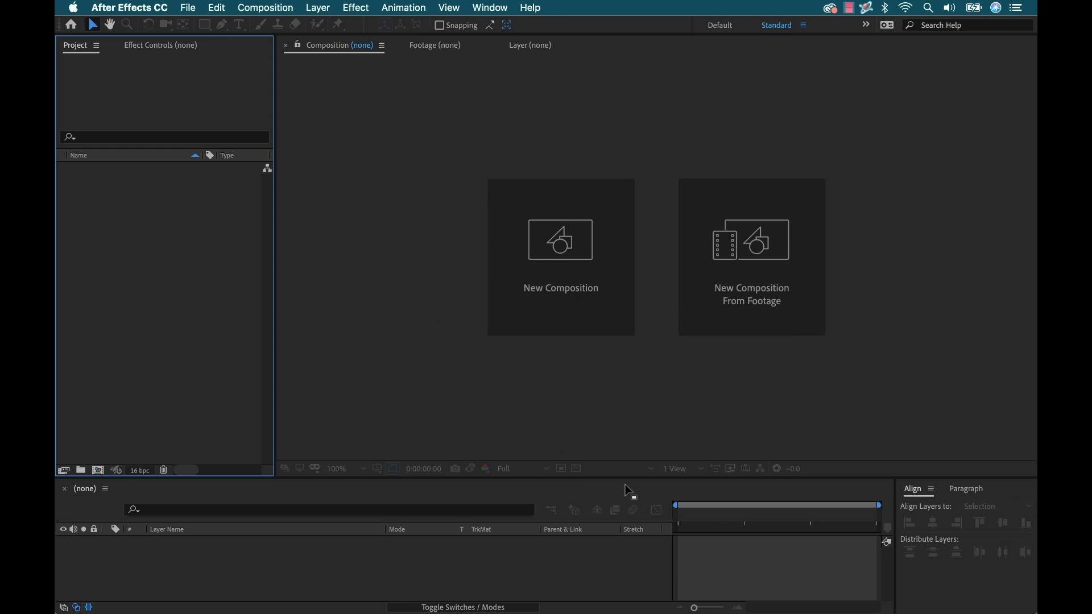
Step: Create Comp 1 with the default composition settings and enlarge the timeline panel
click(98, 471)
click(868, 534)
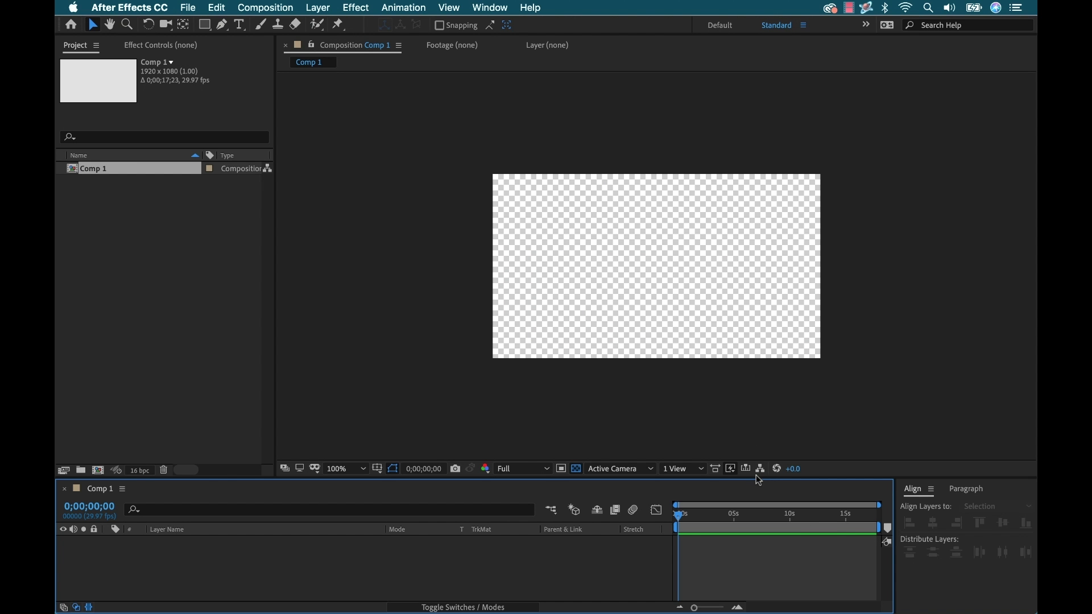
drag(759, 481, 705, 419)
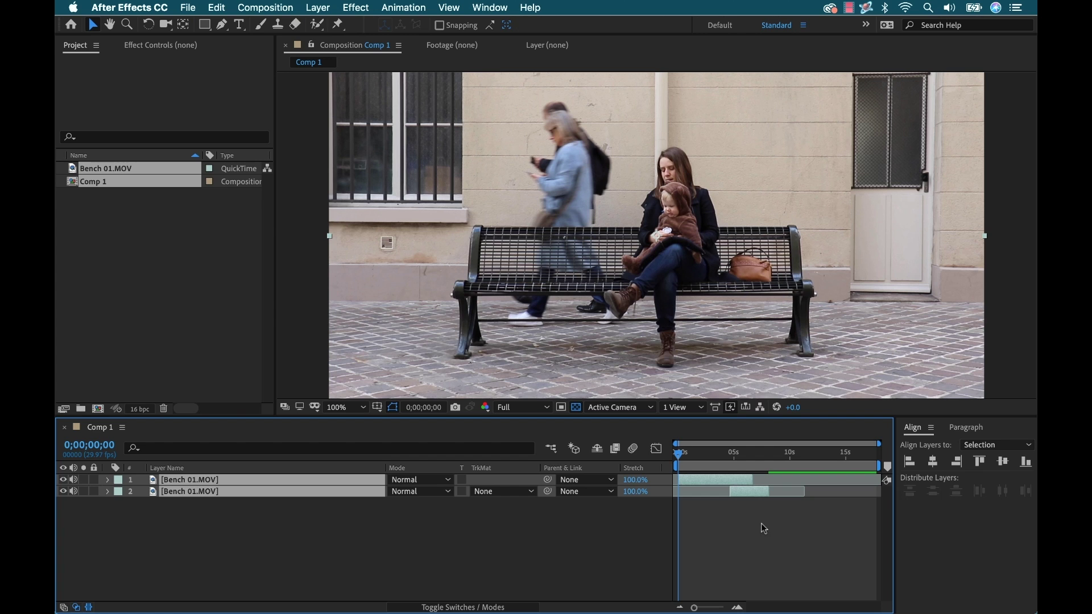
Step: Set the work area end at 8;04 and trim Comp 1 to the work area
click(769, 449)
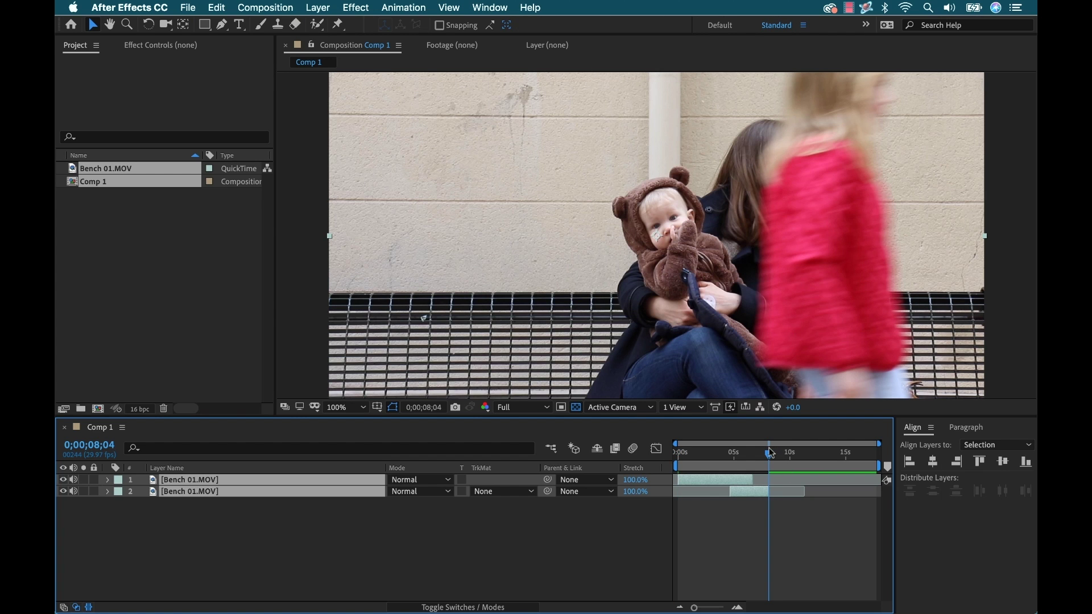
key(n)
right_click(745, 463)
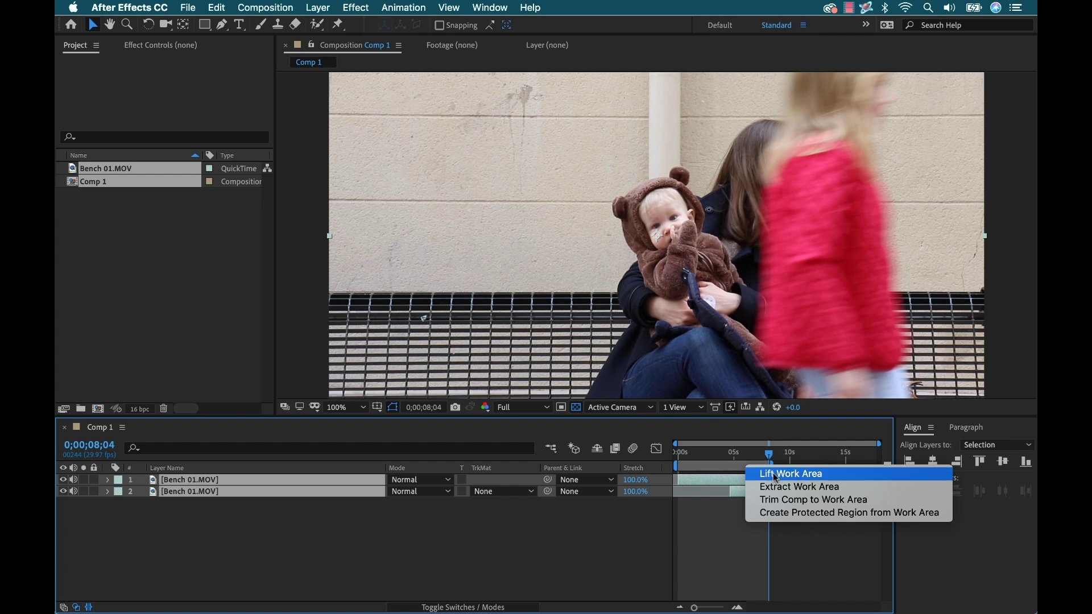
click(783, 499)
drag(772, 453, 795, 455)
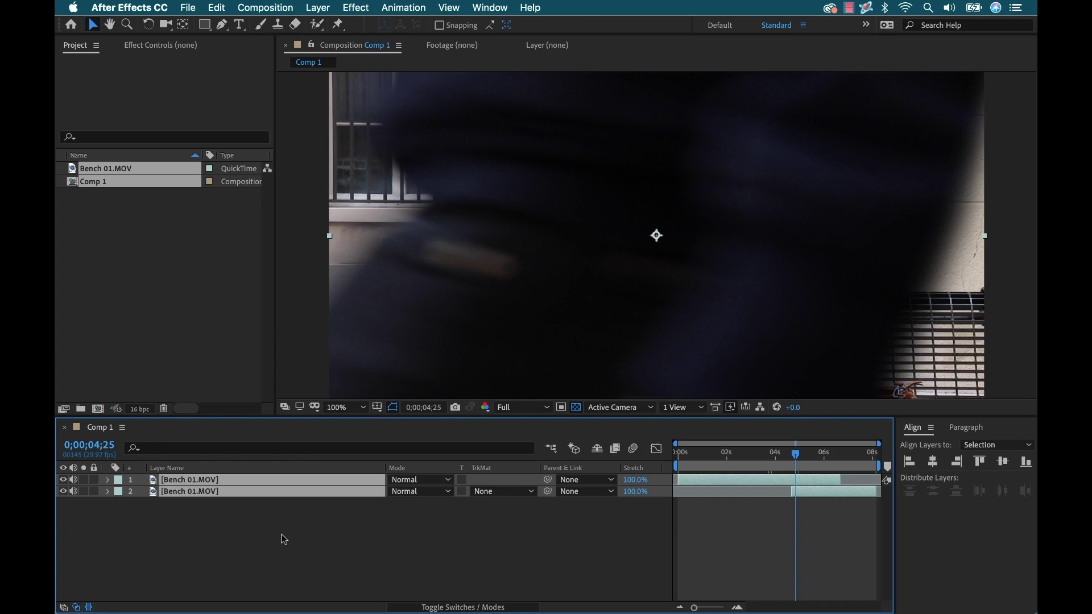
click(281, 534)
click(215, 481)
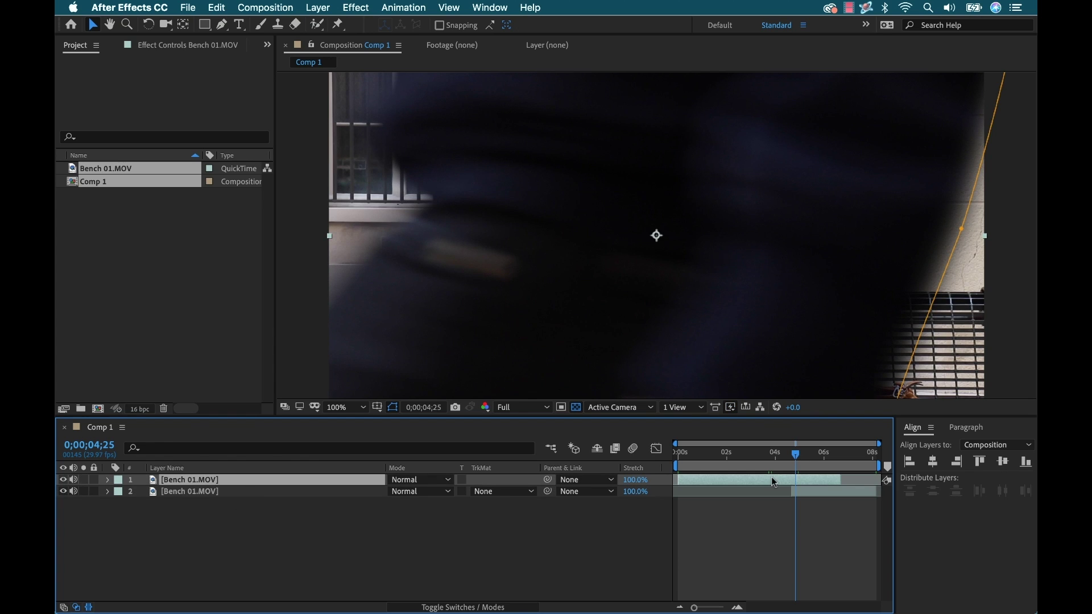
key(comma)
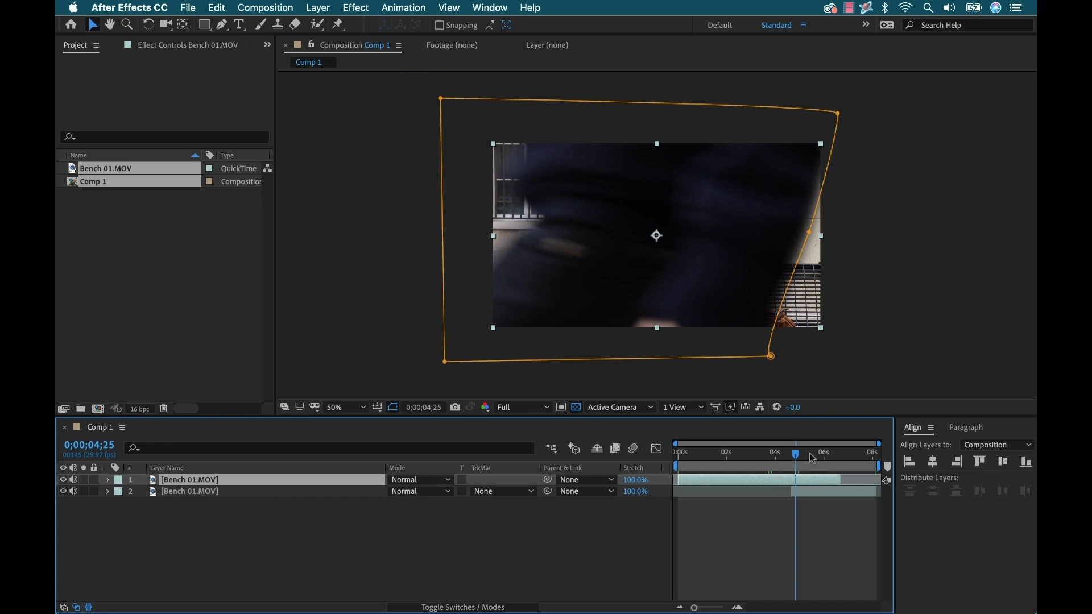
drag(812, 458, 782, 459)
click(607, 534)
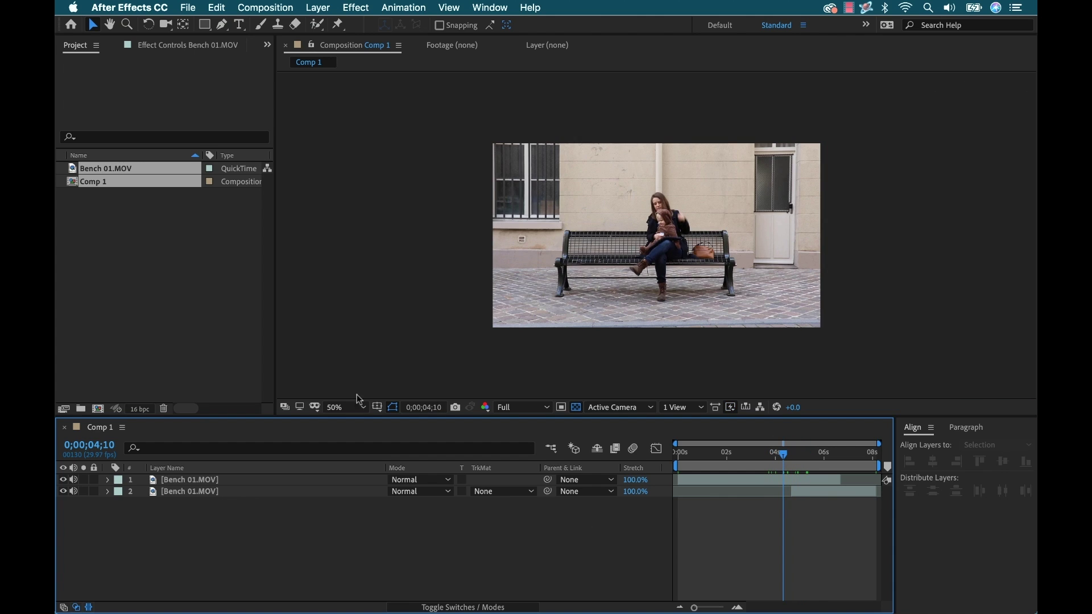
click(123, 222)
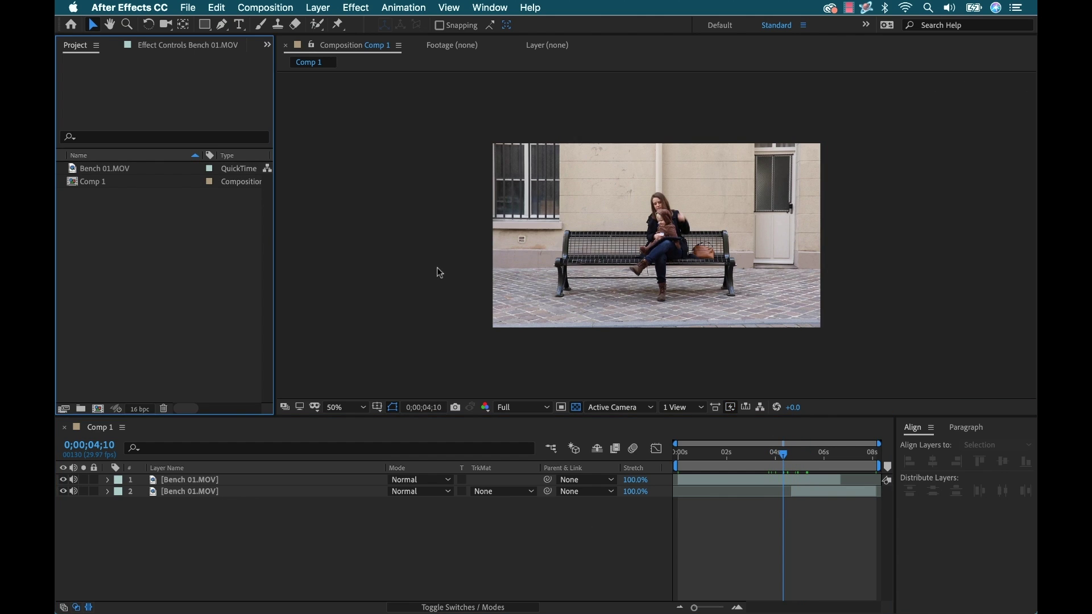